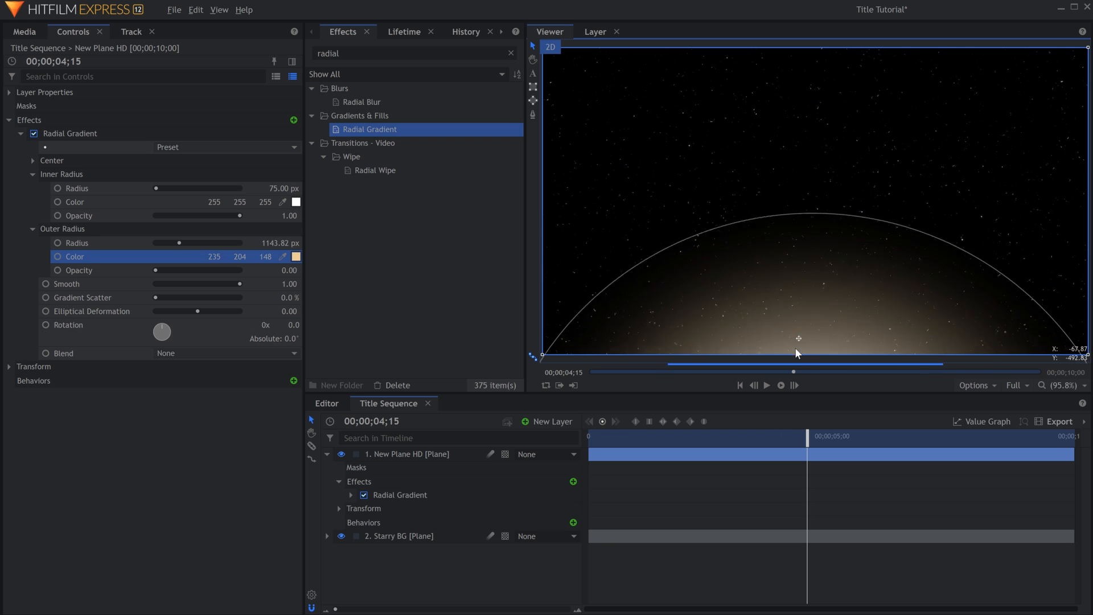
# Set the Radial Gradient's outer color to RGB 235, 165, 103 and enlarge its outer radius to about 1903 px.
pyautogui.click(296, 256)
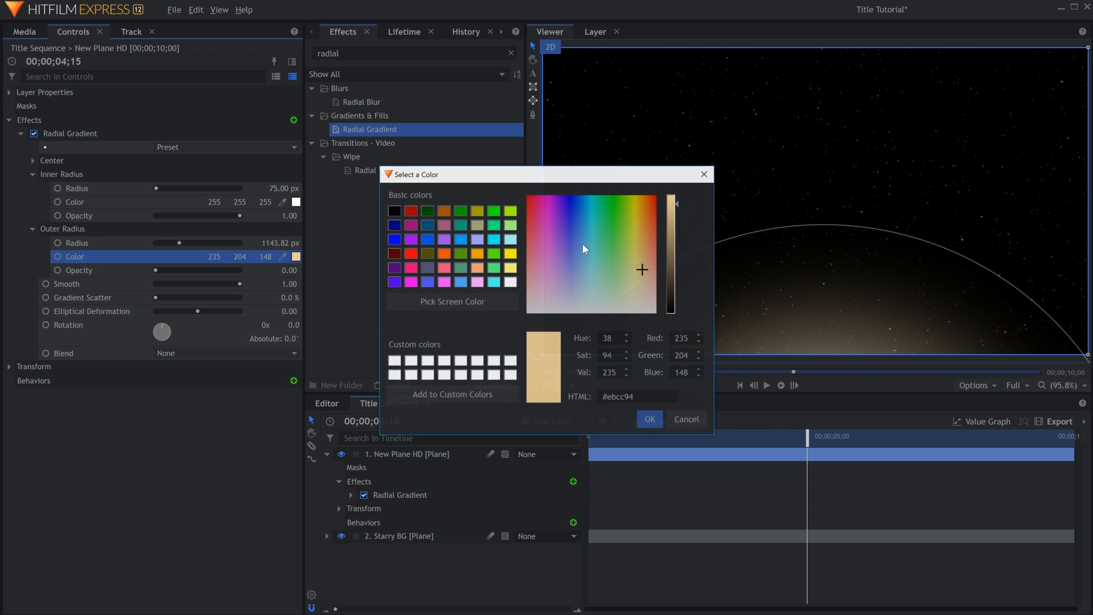
pyautogui.click(646, 246)
pyautogui.press('Return')
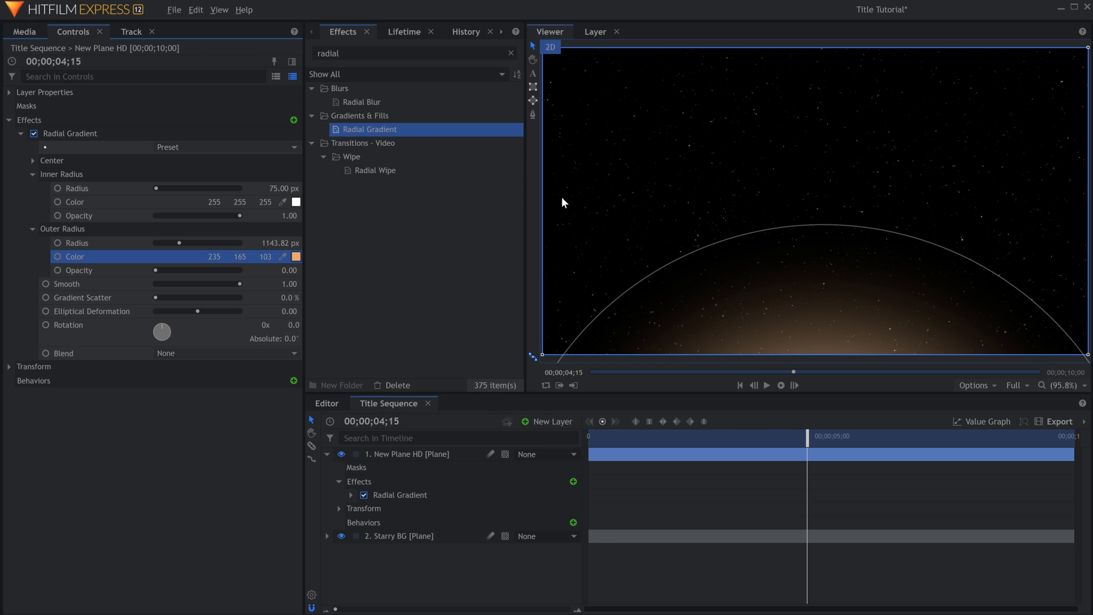
pyautogui.moveTo(656, 275); pyautogui.dragTo(528, 96)
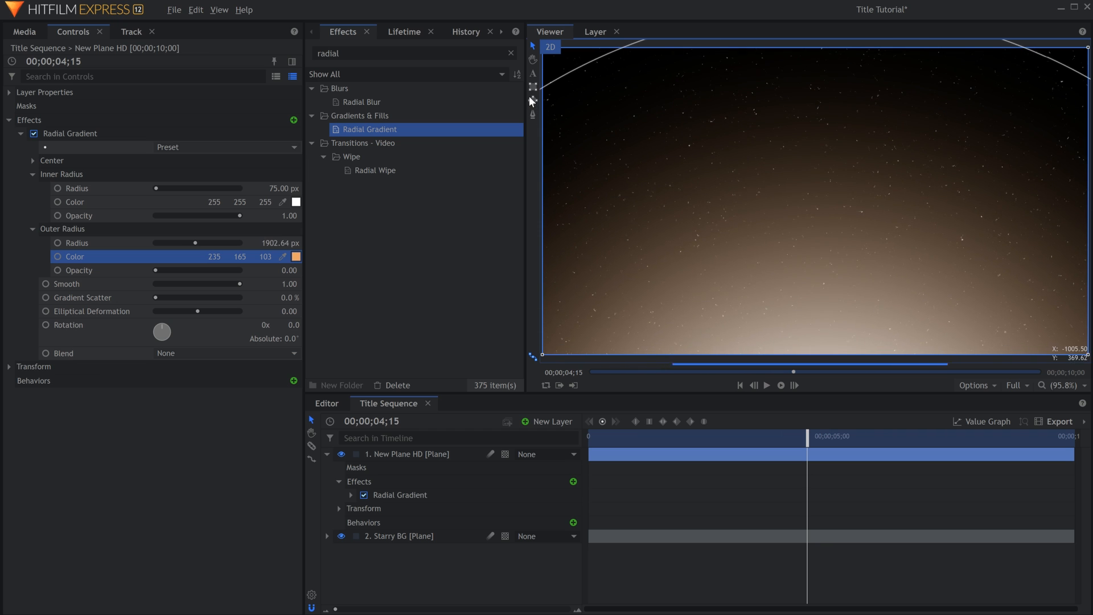
pyautogui.moveTo(748, 175); pyautogui.dragTo(764, 335)
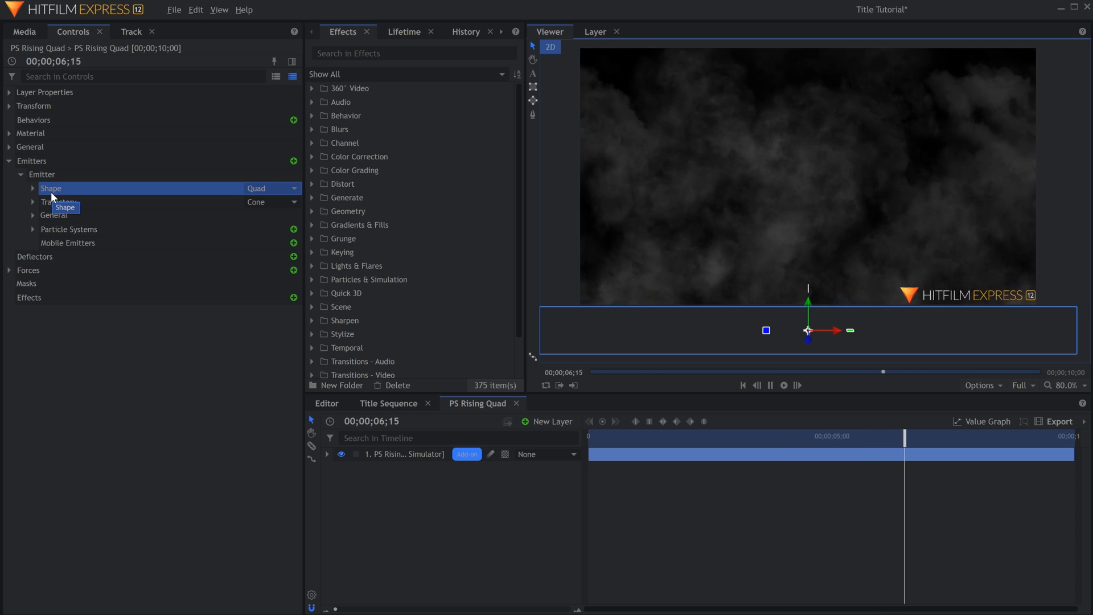
# Adjust the PS Rising Quad emitter's trajectory rotation to 0° on Y and -90° on Z, and preview the smoke.
pyautogui.press('space')
pyautogui.click(52, 202)
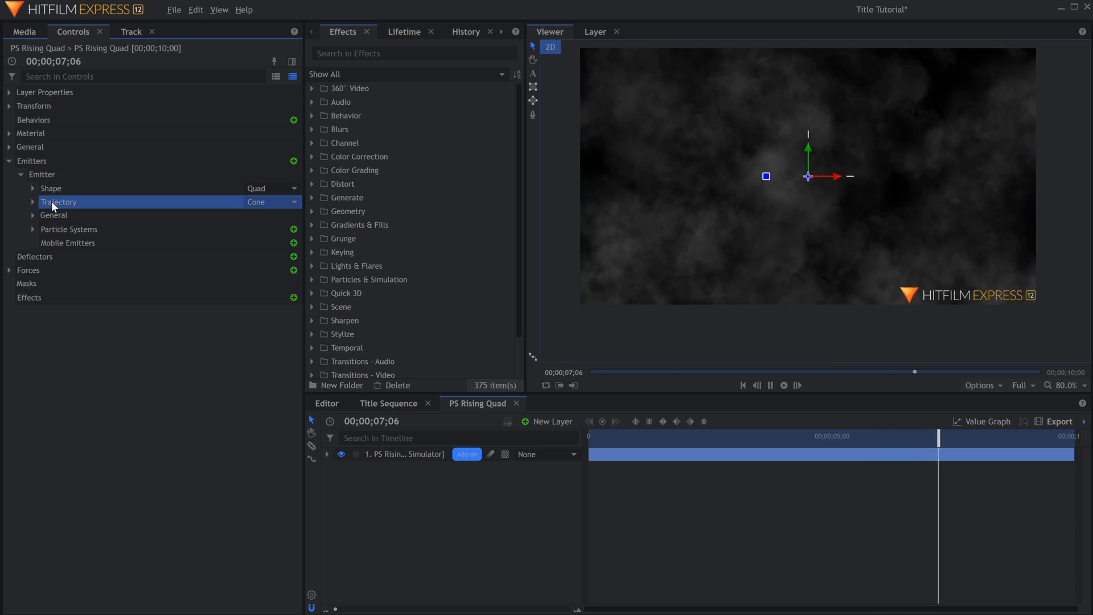
pyautogui.press('Home')
pyautogui.click(32, 202)
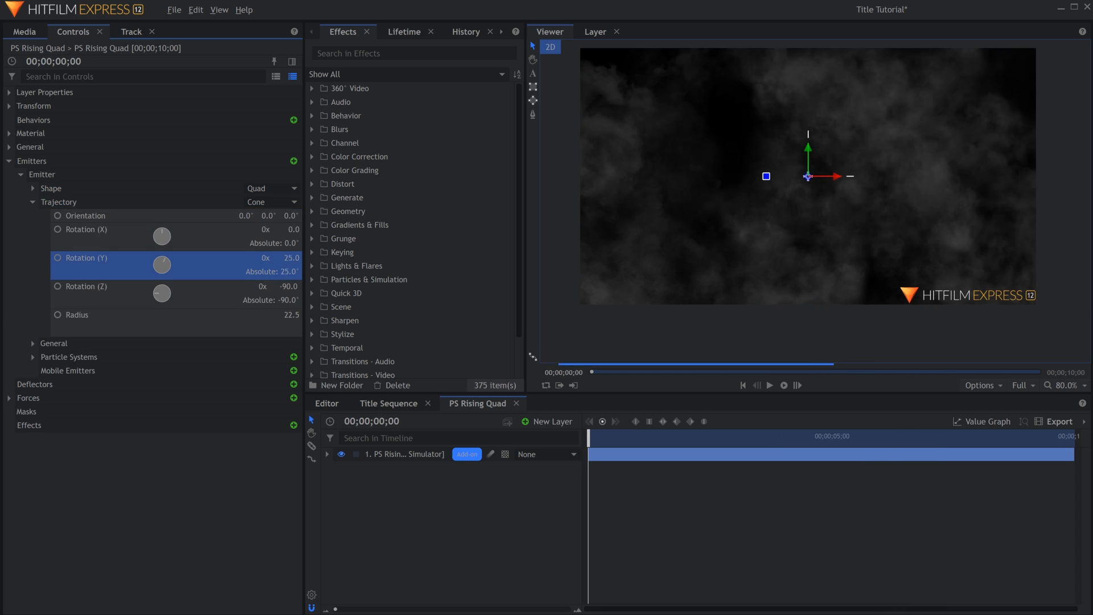
pyautogui.moveTo(289, 286); pyautogui.dragTo(244, 281)
pyautogui.press('space')
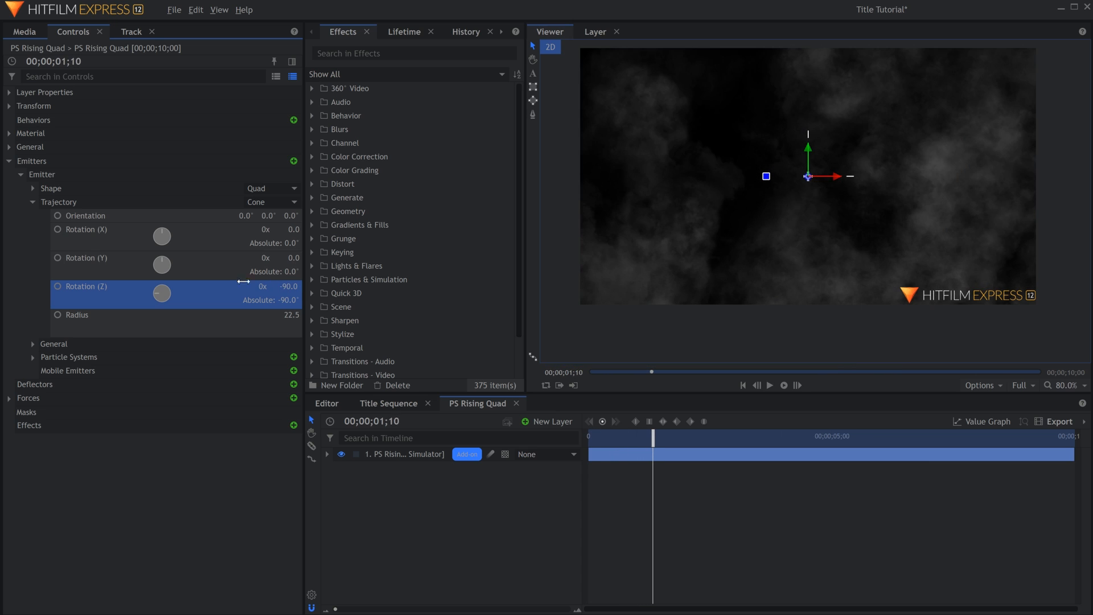
# Examine the emitter's particle systems, expanding the general settings of Fluffy and Flame Explosion.
pyautogui.click(32, 203)
pyautogui.click(33, 230)
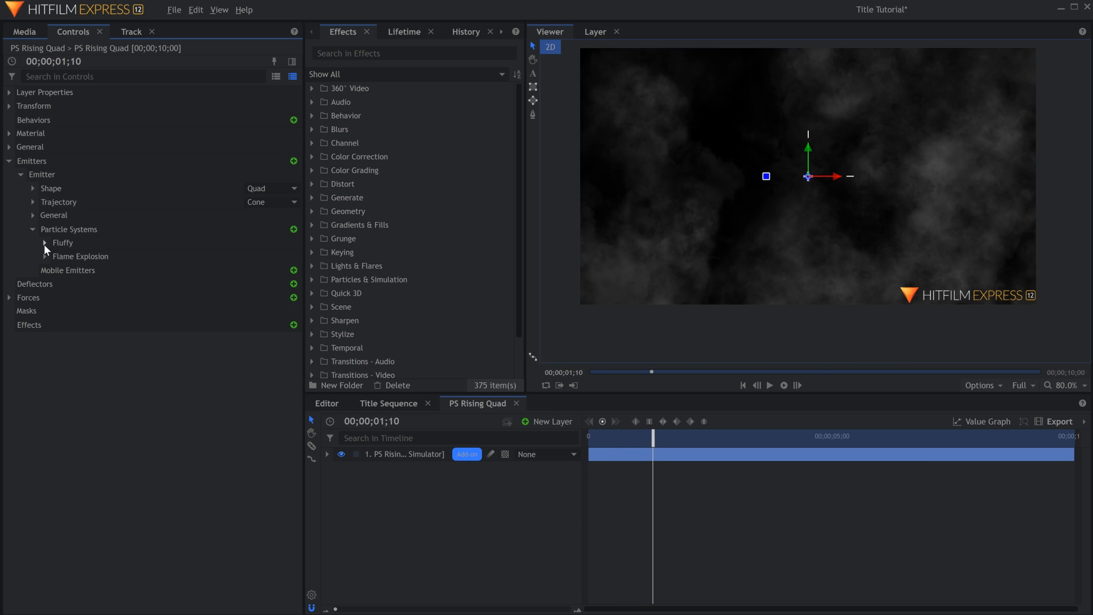
pyautogui.click(45, 243)
pyautogui.click(44, 243)
pyautogui.click(59, 244)
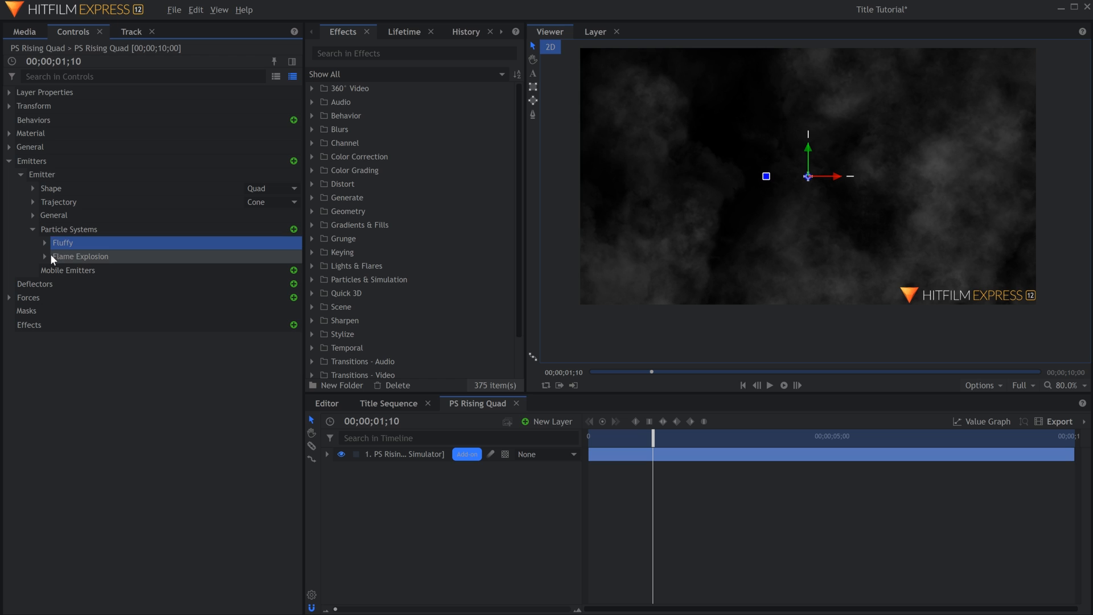
pyautogui.click(45, 256)
pyautogui.click(57, 270)
pyautogui.click(45, 243)
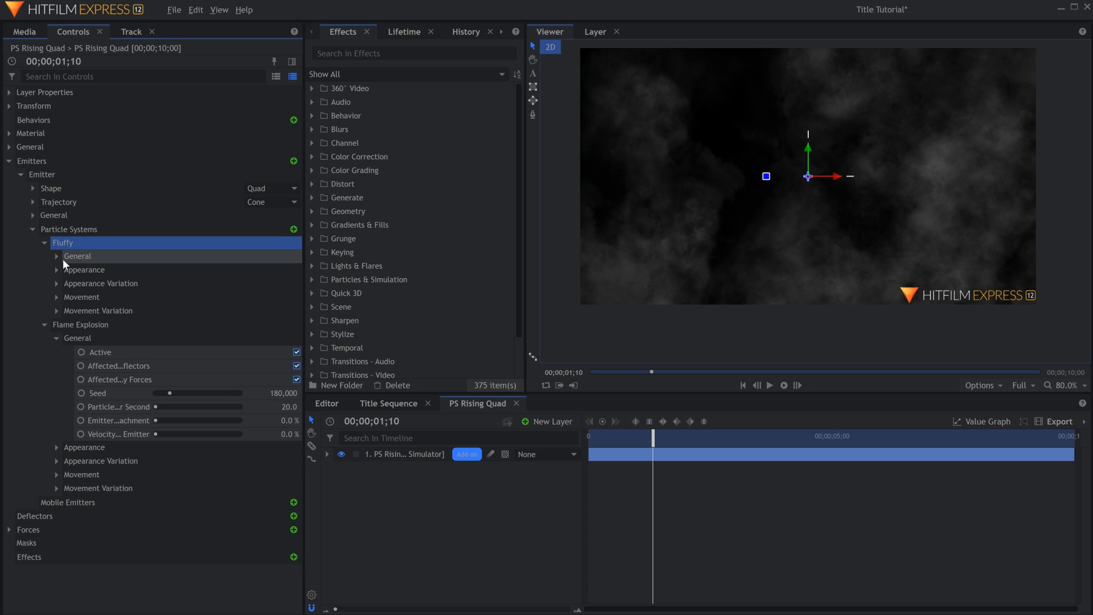
pyautogui.click(57, 257)
# Deactivate and reactivate the Fluffy and Flame Explosion particle systems to compare what each contributes to the smoke.
pyautogui.click(287, 271)
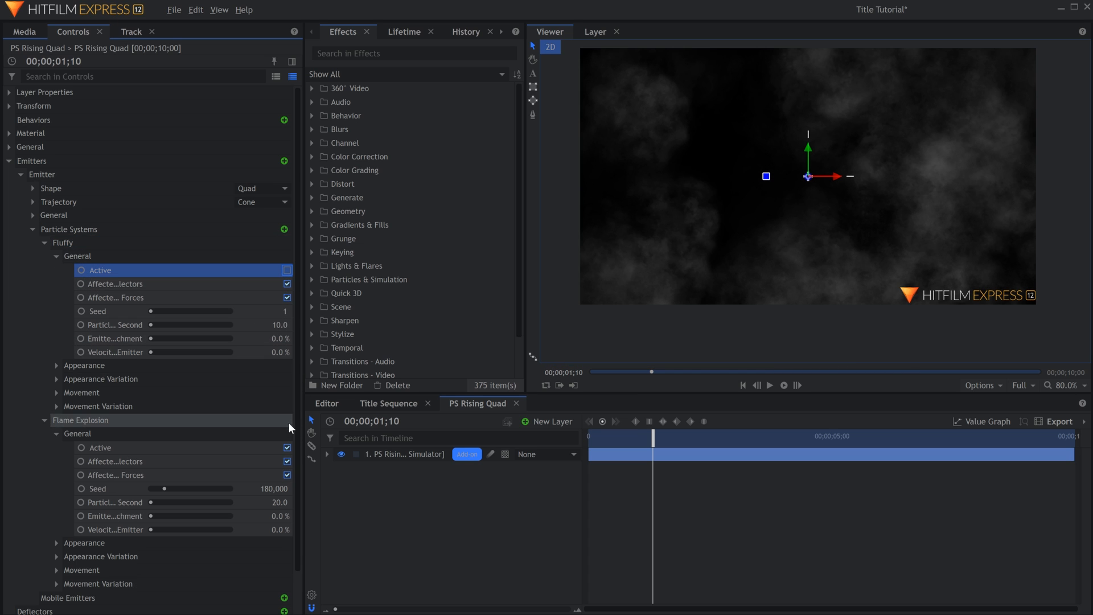
pyautogui.click(287, 447)
pyautogui.click(287, 448)
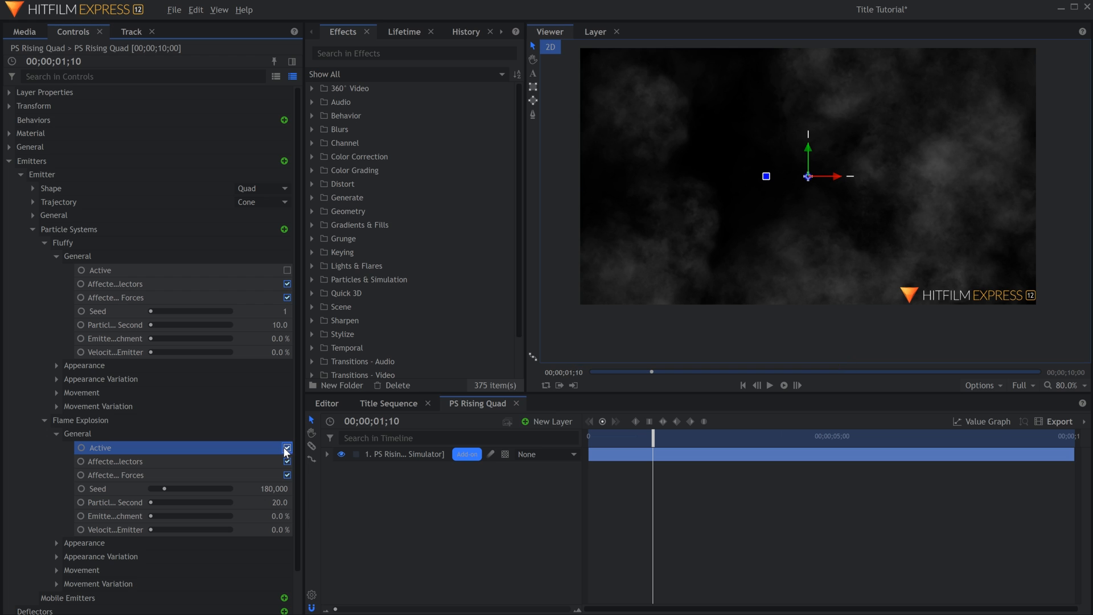
pyautogui.click(287, 447)
pyautogui.click(287, 270)
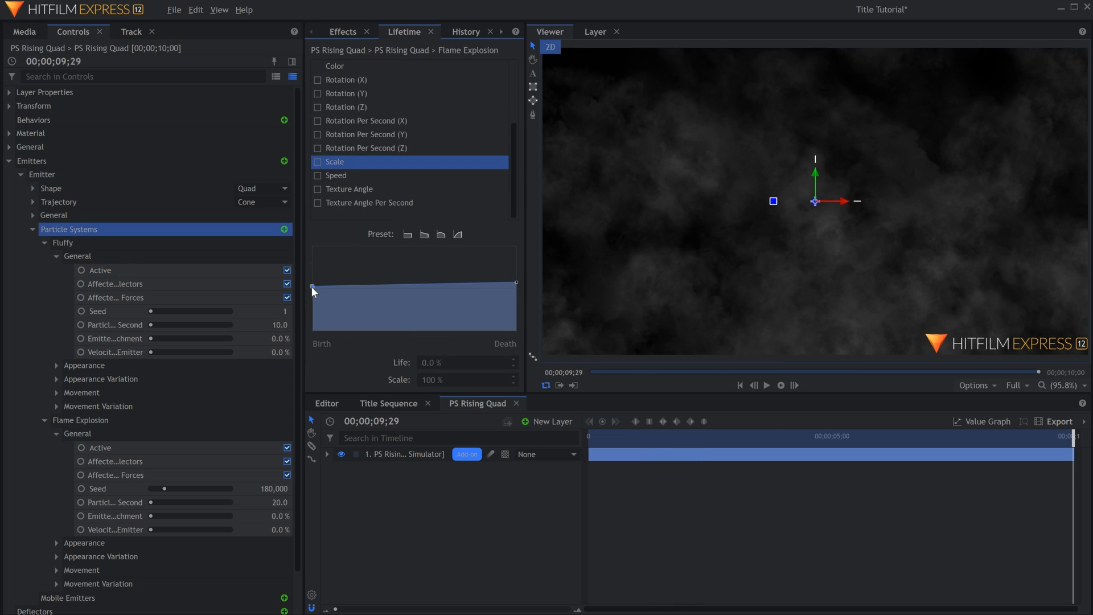
# Select the birth point of Flame Explosion's Scale lifetime curve, and set Fluffy's texture angle variation to 30°.
pyautogui.click(312, 285)
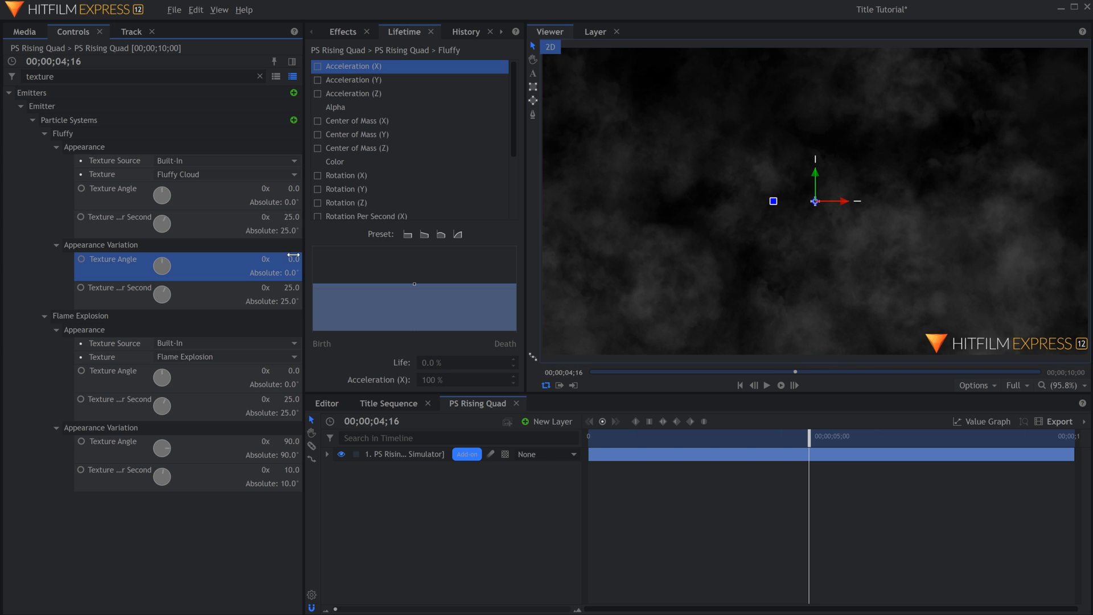
pyautogui.moveTo(293, 256); pyautogui.dragTo(351, 286)
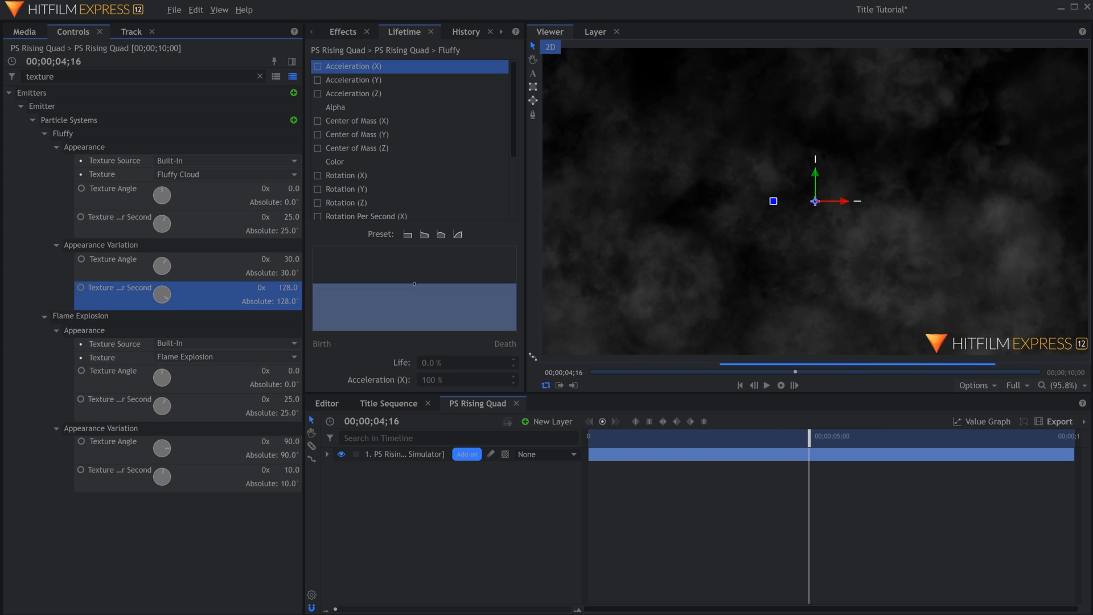
pyautogui.press('space')
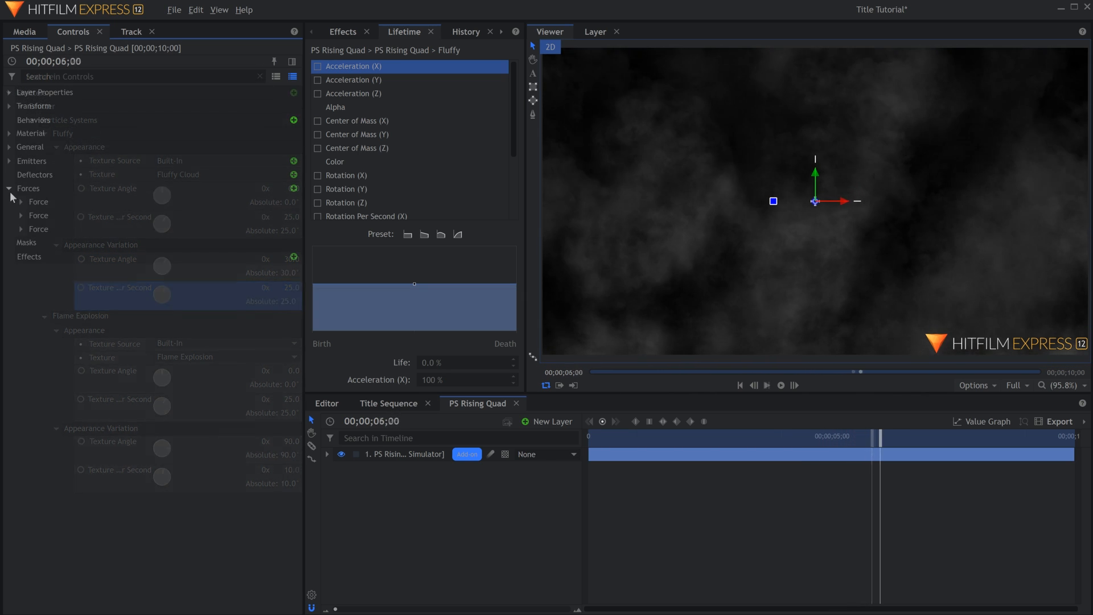
# Examine the particle simulator's three forces over the moving smoke and expand their turbulence type settings.
pyautogui.moveTo(43, 203); pyautogui.dragTo(55, 227)
pyautogui.press('space')
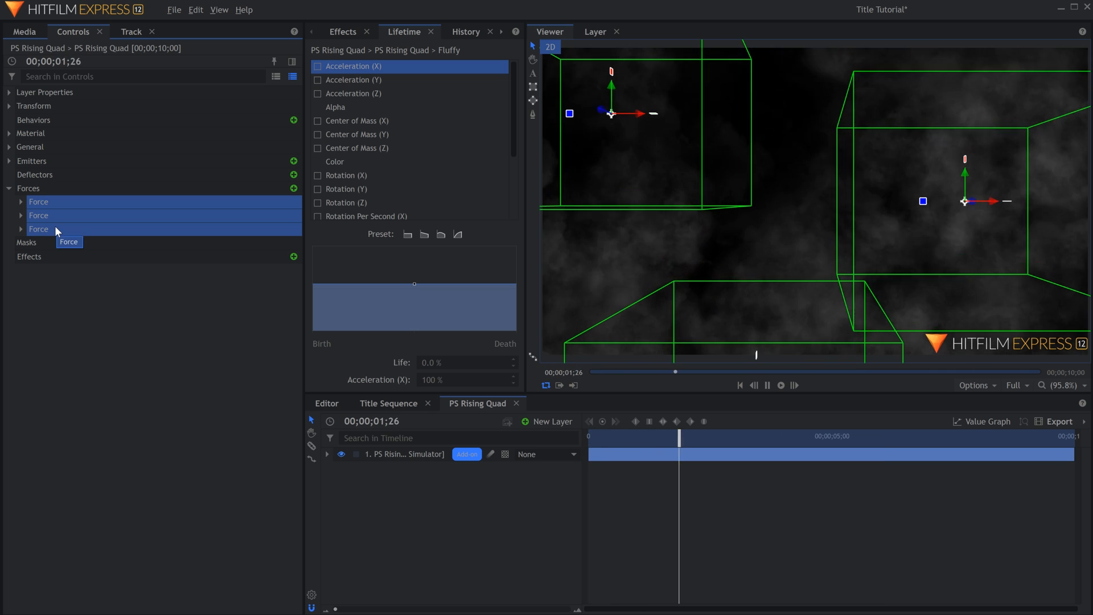
pyautogui.press('space')
pyautogui.click(21, 229)
pyautogui.click(20, 216)
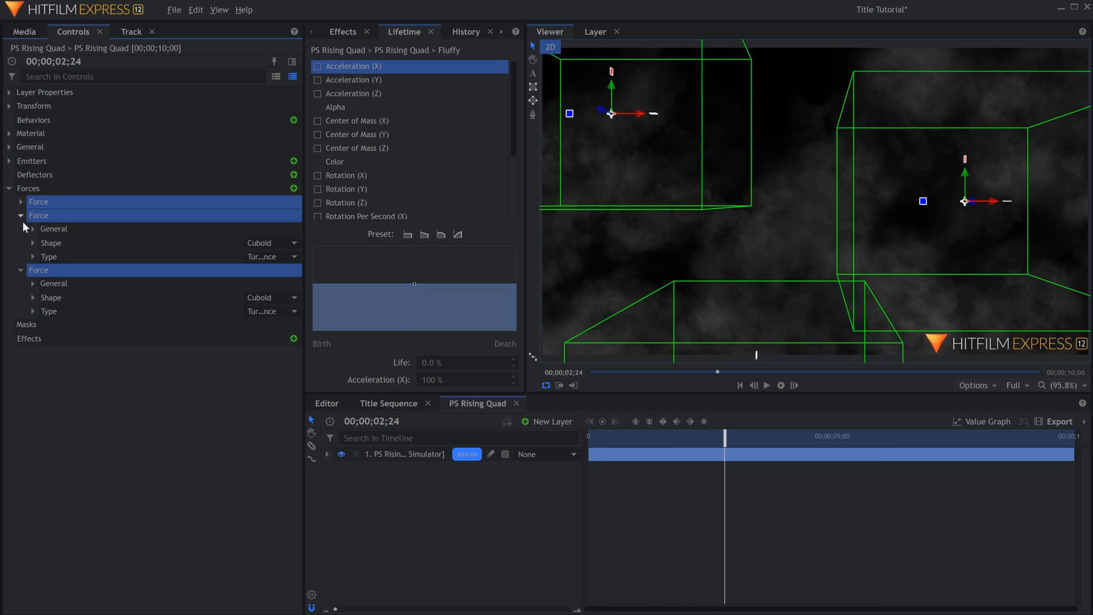
pyautogui.click(32, 311)
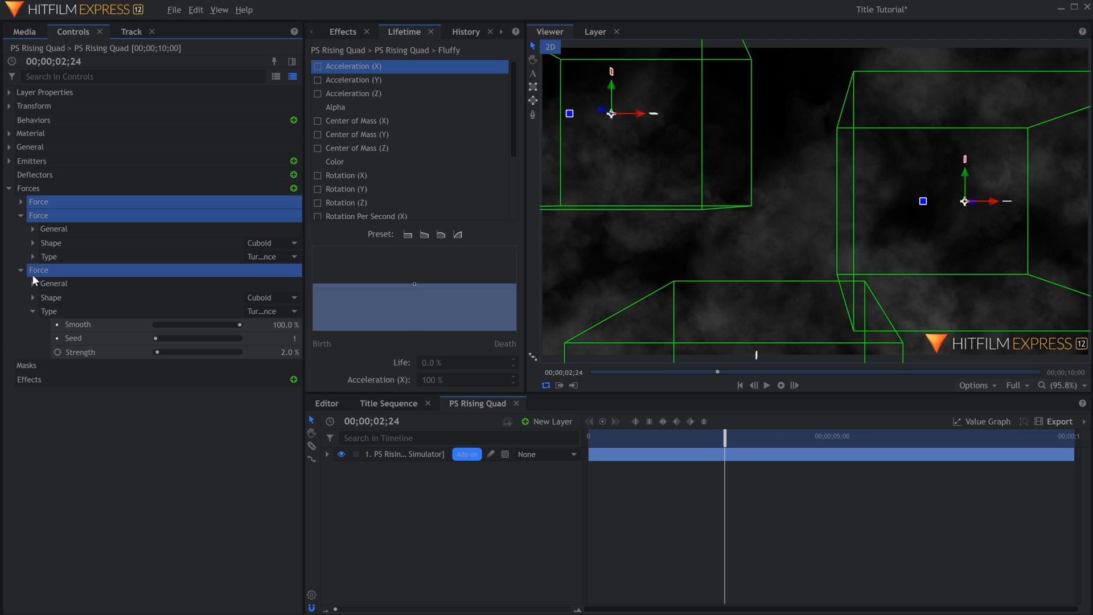
pyautogui.click(32, 257)
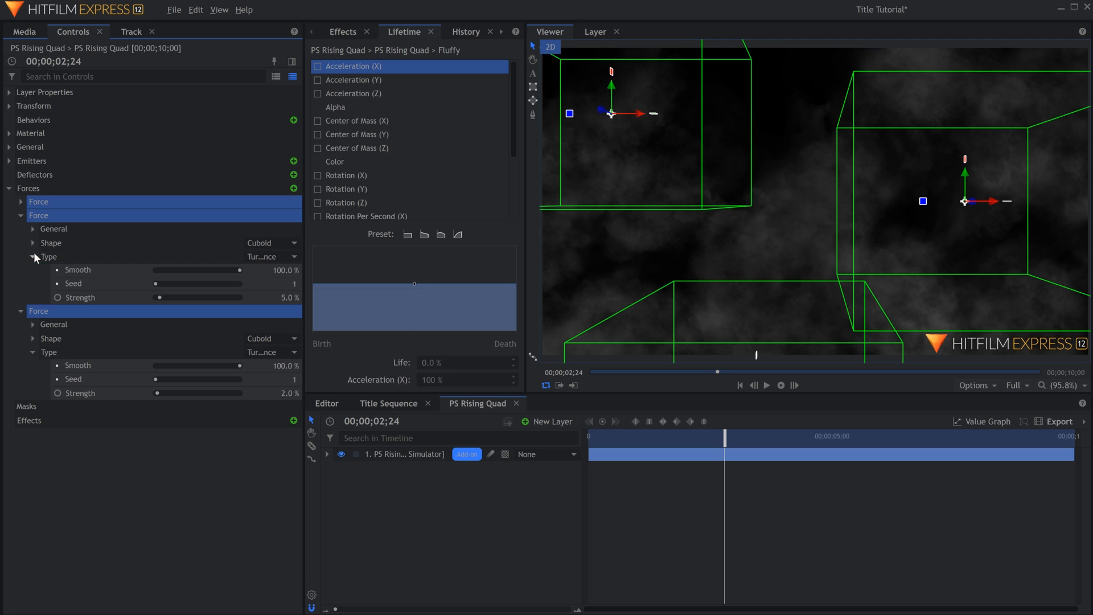
pyautogui.click(22, 197)
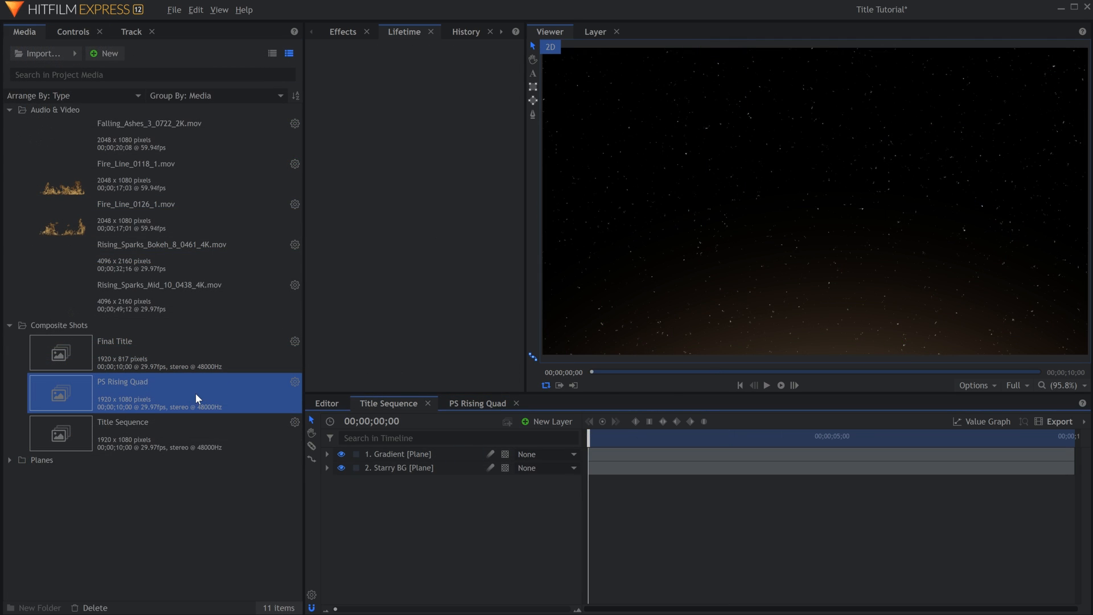
# Add the PS Rising Quad composite above the gradient in Title Sequence, set its opacity to 50%, and preview it.
pyautogui.moveTo(196, 393); pyautogui.dragTo(364, 454)
pyautogui.click(75, 32)
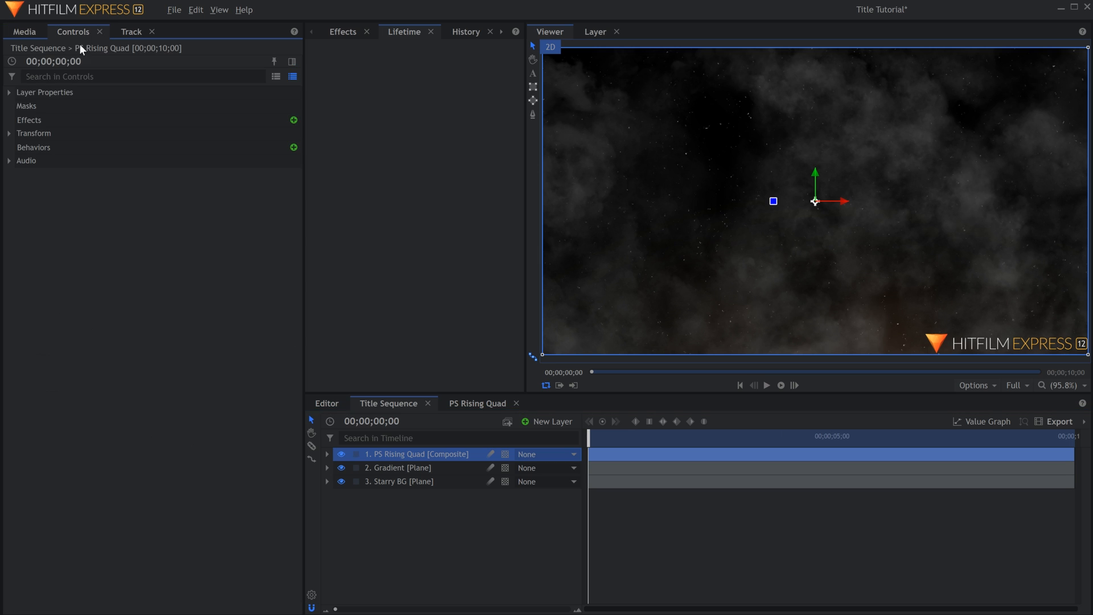
pyautogui.click(10, 133)
pyautogui.click(290, 148)
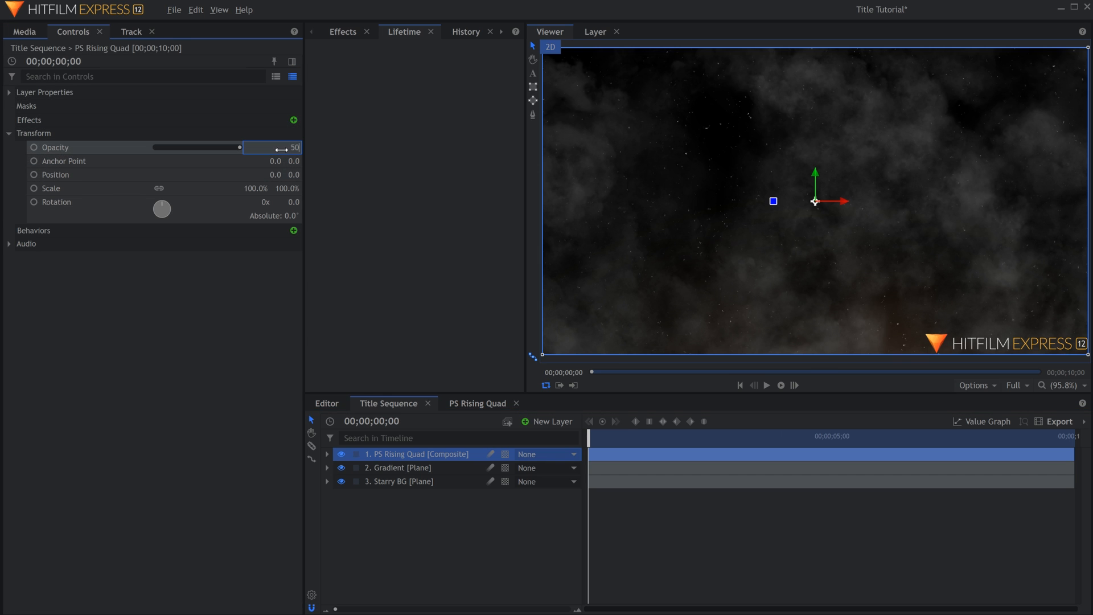
pyautogui.write('50')
pyautogui.press('Return')
pyautogui.press('space')
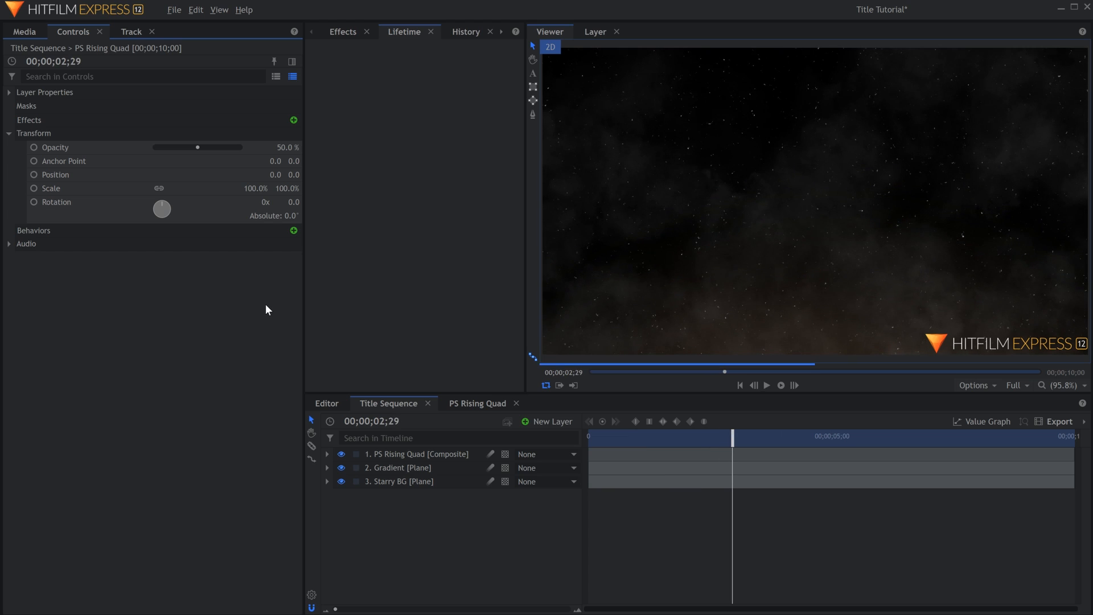
# Add a text layer to Title Sequence reading "CLASSIFIED MISSION:" and reduce its font size to 75.
pyautogui.click(547, 421)
pyautogui.click(558, 454)
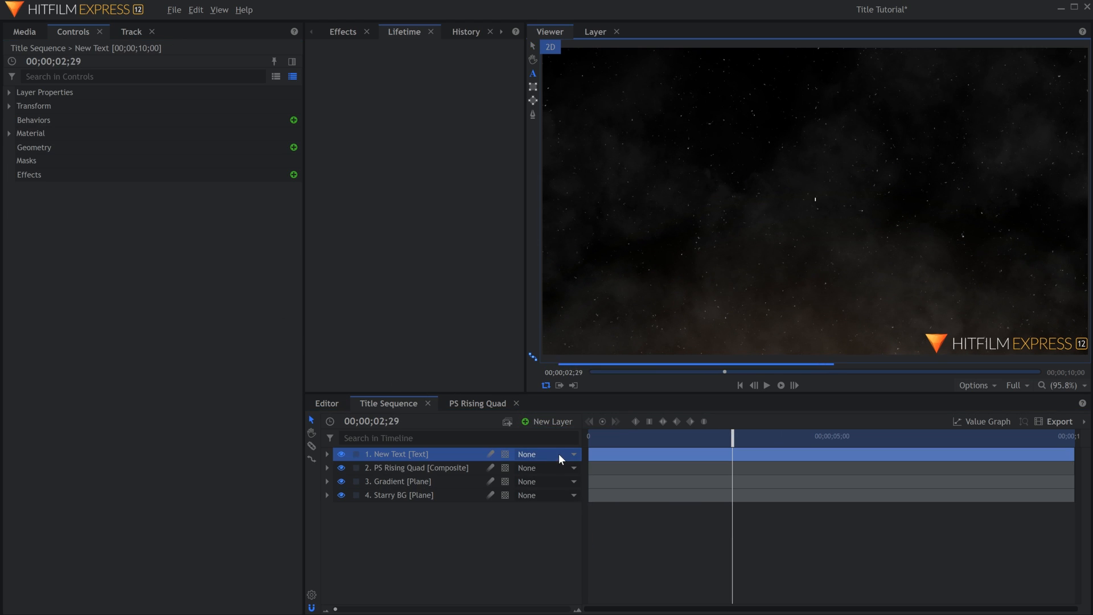
pyautogui.write('CLASSIFIED MISSION:')
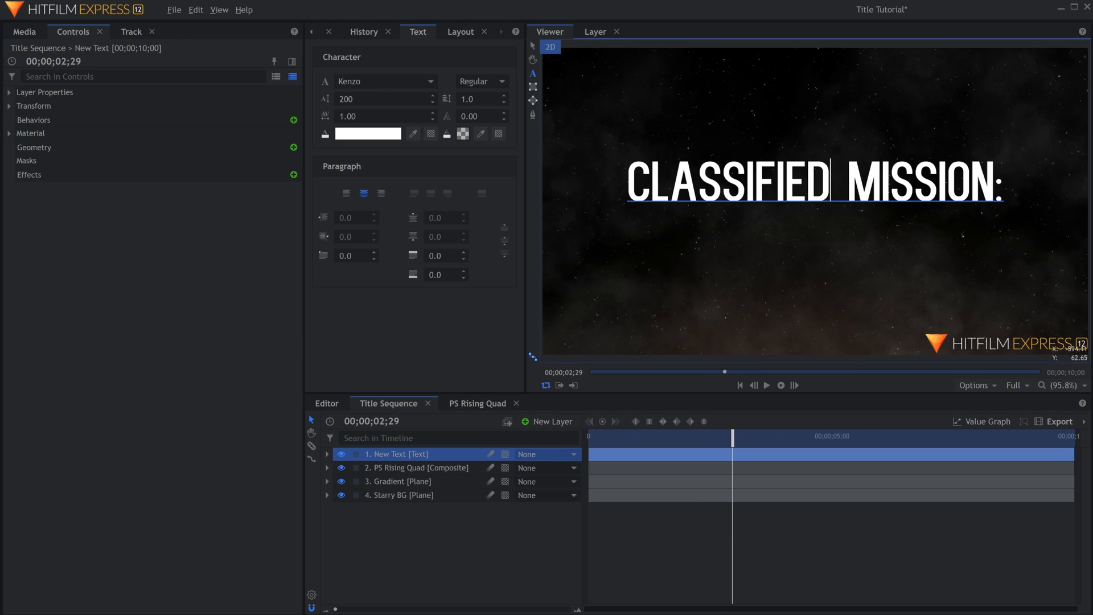
pyautogui.hotkey('ctrl', 'a')
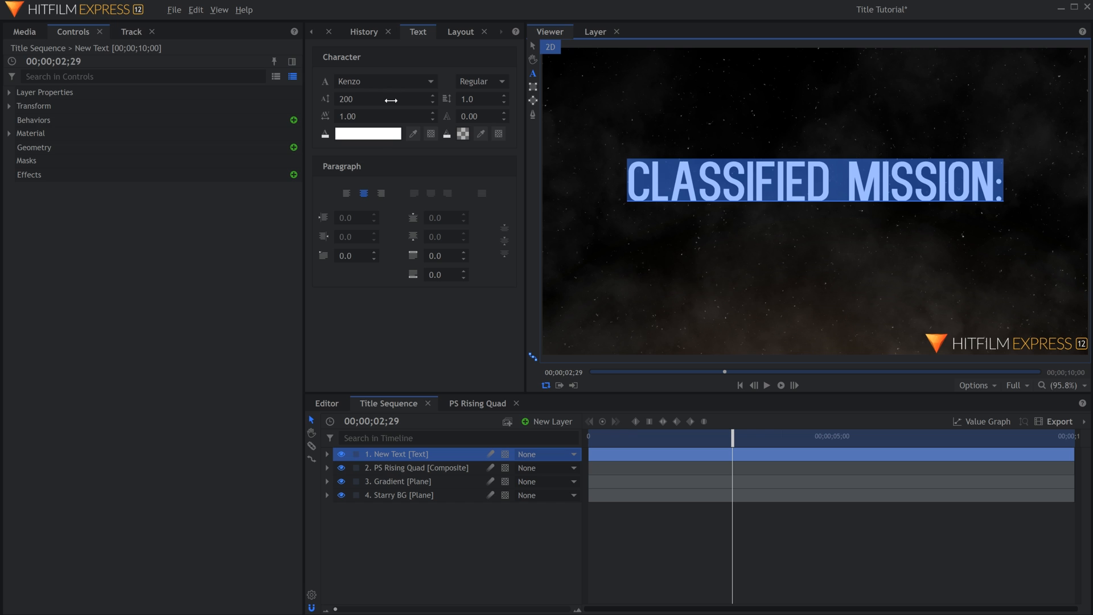
pyautogui.moveTo(390, 100); pyautogui.dragTo(317, 100)
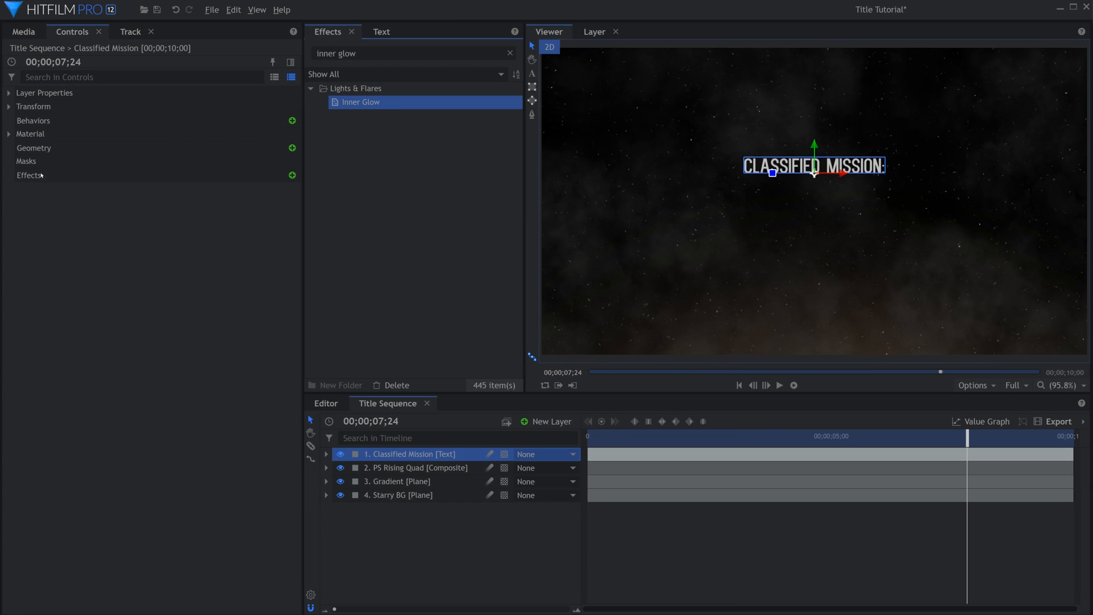
# Apply the Inner Glow effect to the Classified Mission text layer and show its settings.
pyautogui.moveTo(41, 175); pyautogui.dragTo(34, 178)
pyautogui.click(22, 189)
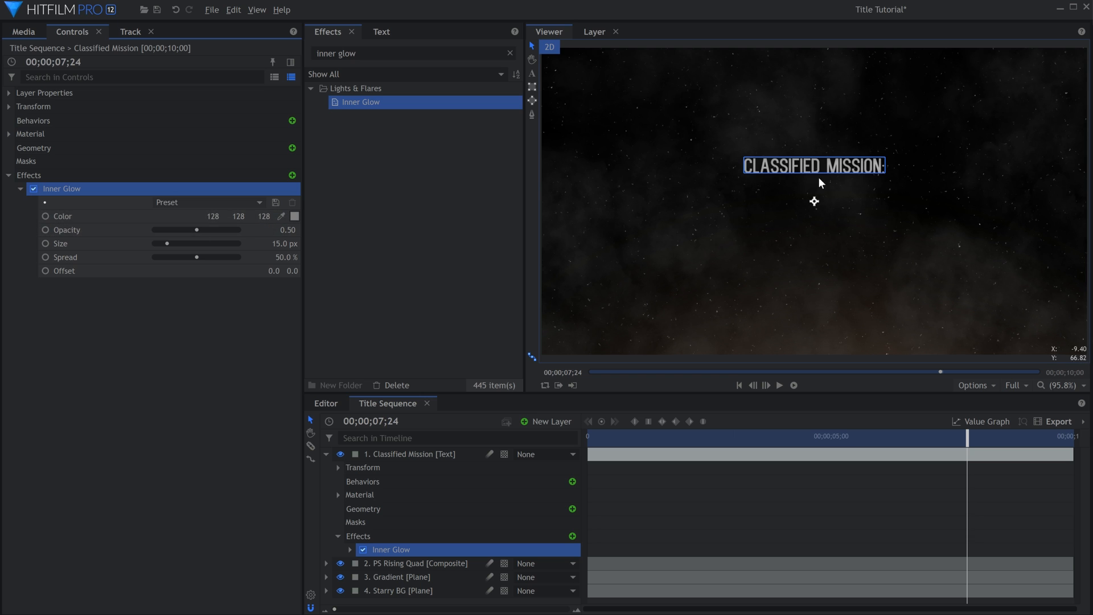
pyautogui.scroll(5, 820, 182)
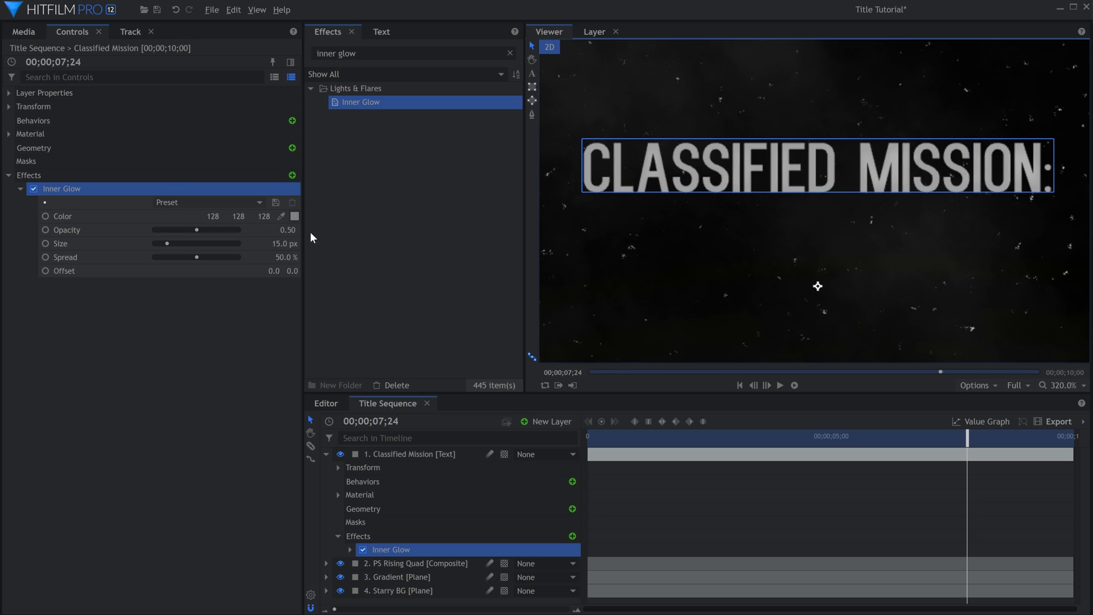
# Set the Inner Glow color to #080808, its size to 5 px and its opacity to about 0.62.
pyautogui.click(295, 215)
pyautogui.moveTo(671, 284); pyautogui.dragTo(674, 313)
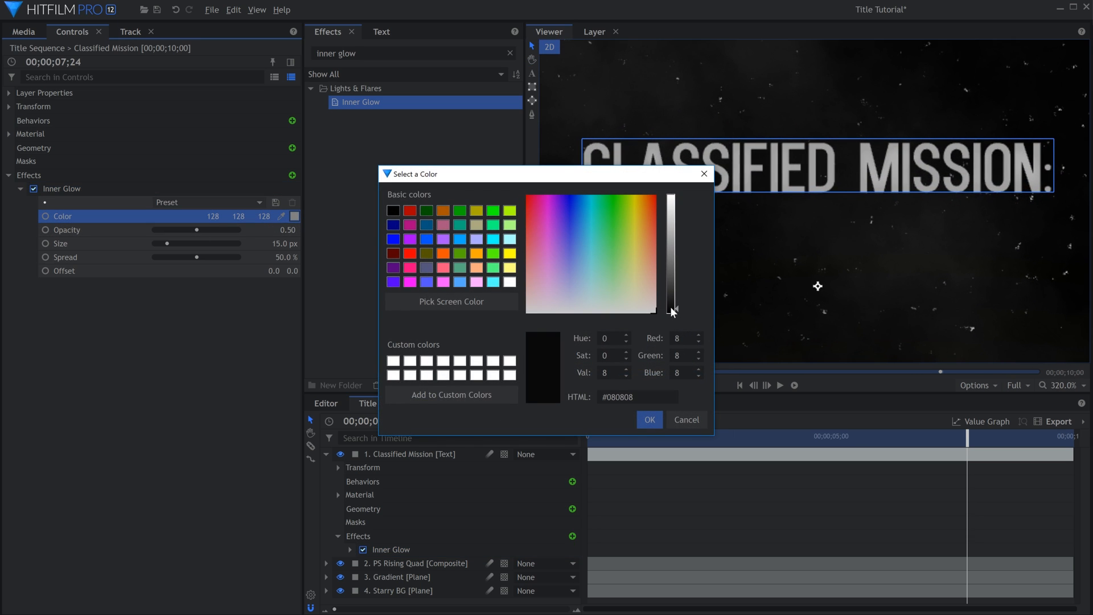
pyautogui.click(649, 420)
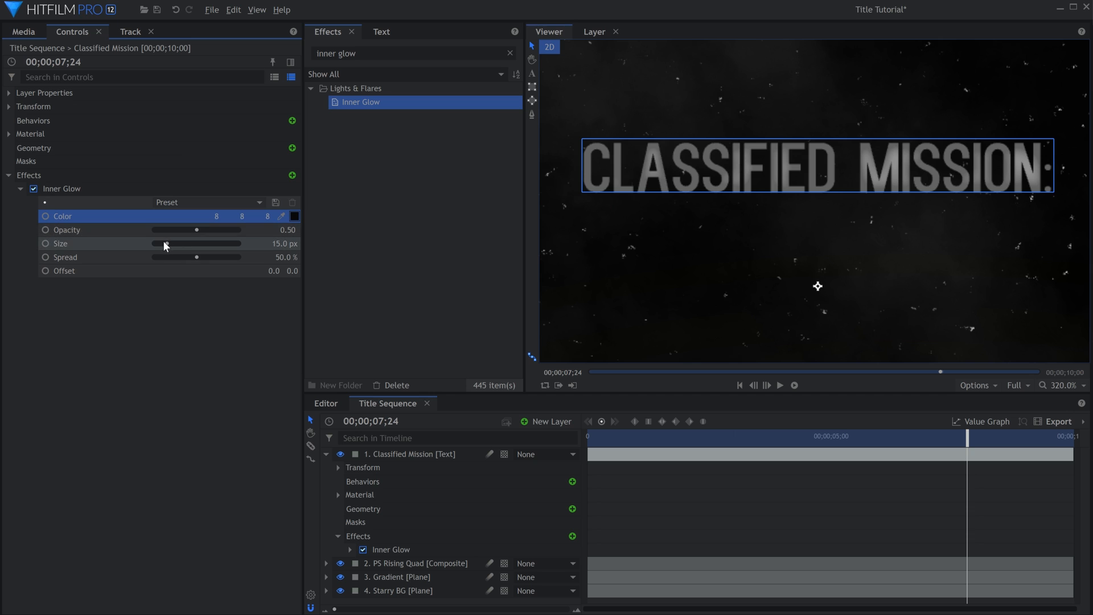
pyautogui.moveTo(166, 244); pyautogui.dragTo(220, 227)
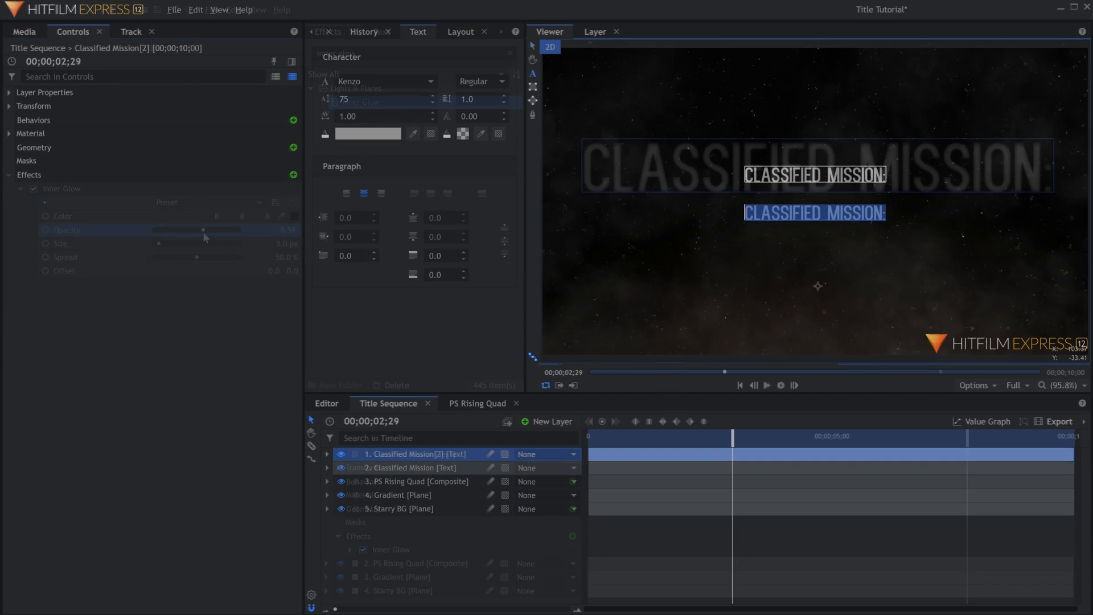
# Replace the duplicated Classified Mission text with "RENEGADE" and set its fill to a dark red.
pyautogui.write('RENEGADE')
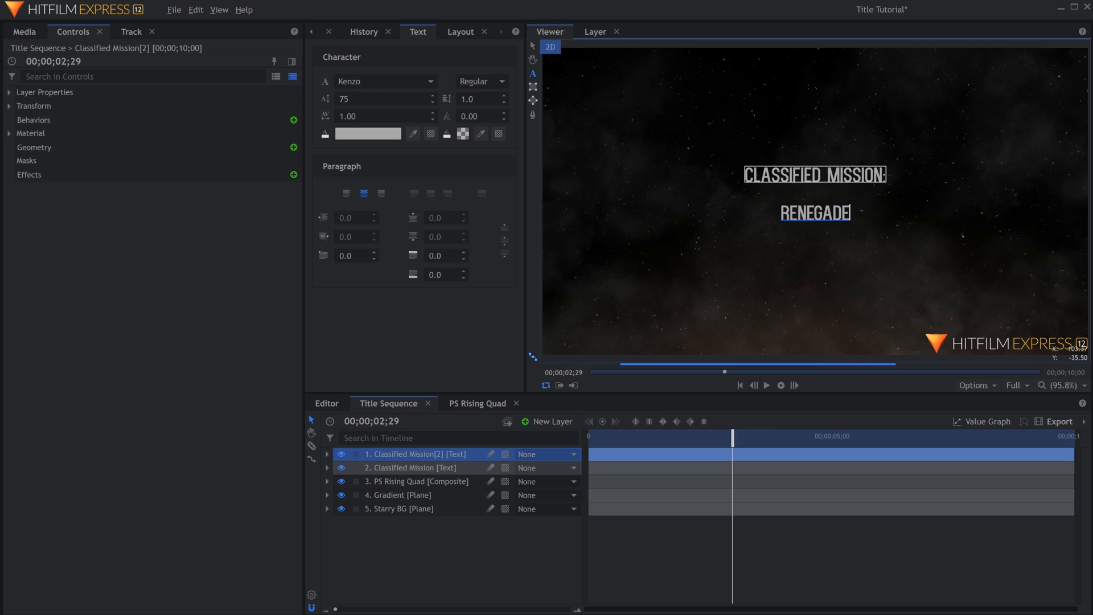
pyautogui.click(398, 134)
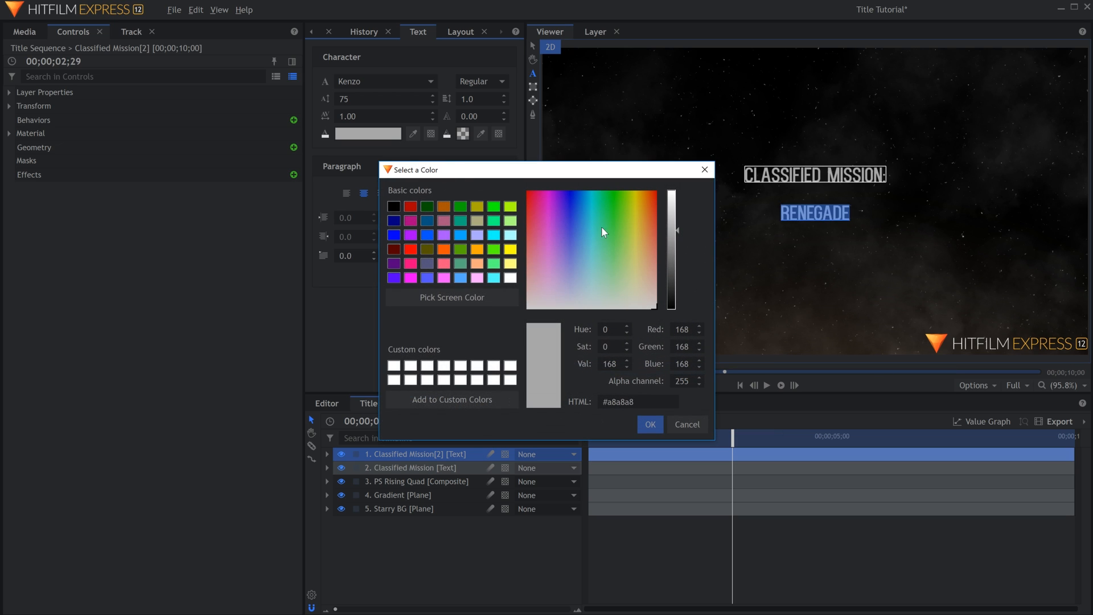
pyautogui.moveTo(548, 203); pyautogui.dragTo(518, 188)
pyautogui.click(673, 270)
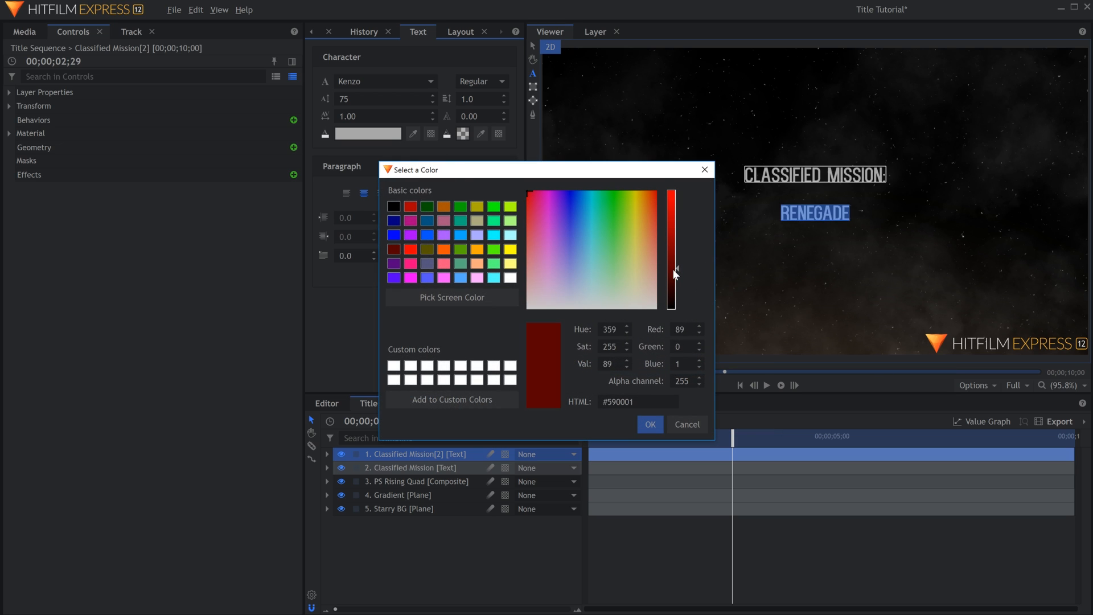
pyautogui.moveTo(674, 284); pyautogui.dragTo(674, 288)
pyautogui.press('Return')
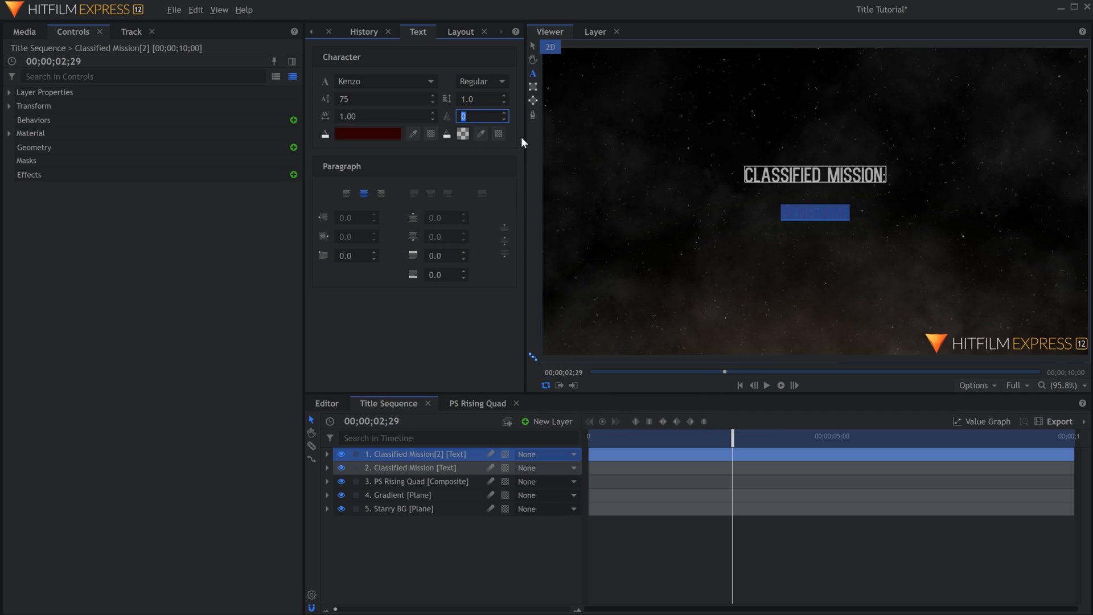
# Give the Renegade text a pale cream outline of width 2 and set its font to Bebas Neue.
pyautogui.write('2')
pyautogui.click(462, 134)
pyautogui.click(642, 263)
pyautogui.moveTo(672, 273); pyautogui.dragTo(671, 212)
pyautogui.click(638, 273)
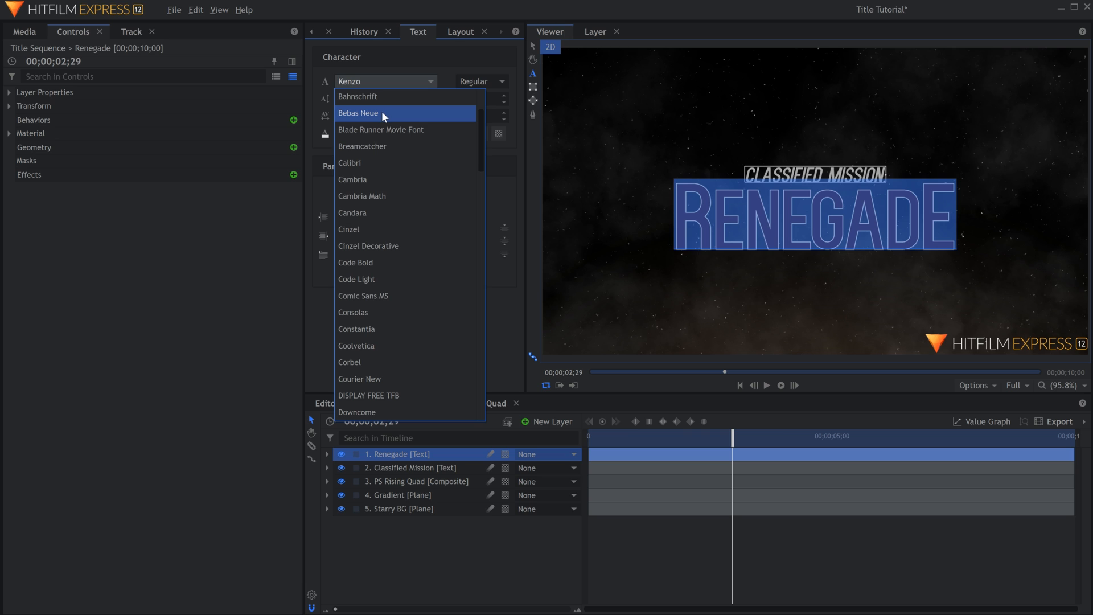
pyautogui.click(383, 114)
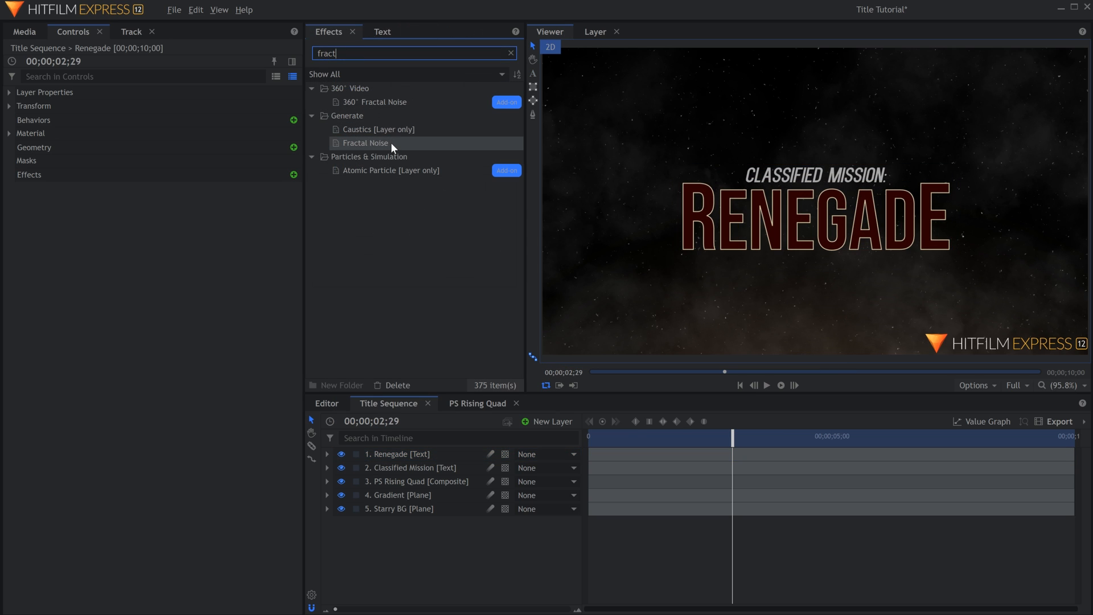
# Apply the Fractal Noise effect to the Renegade text layer and set its type to Energy.
pyautogui.click(391, 145)
pyautogui.moveTo(454, 452); pyautogui.dragTo(453, 451)
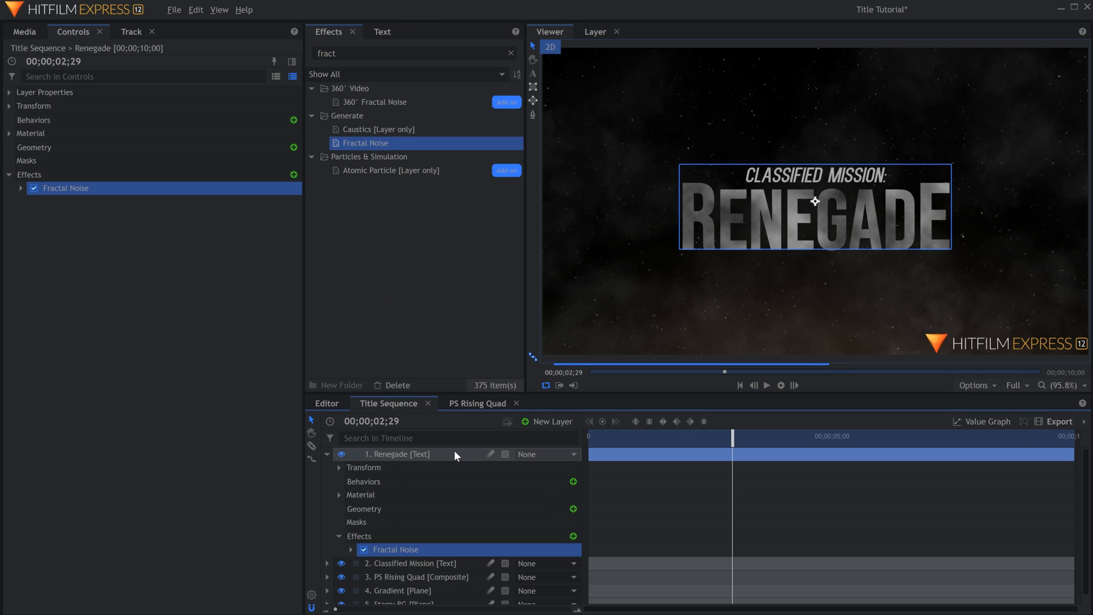
pyautogui.click(21, 188)
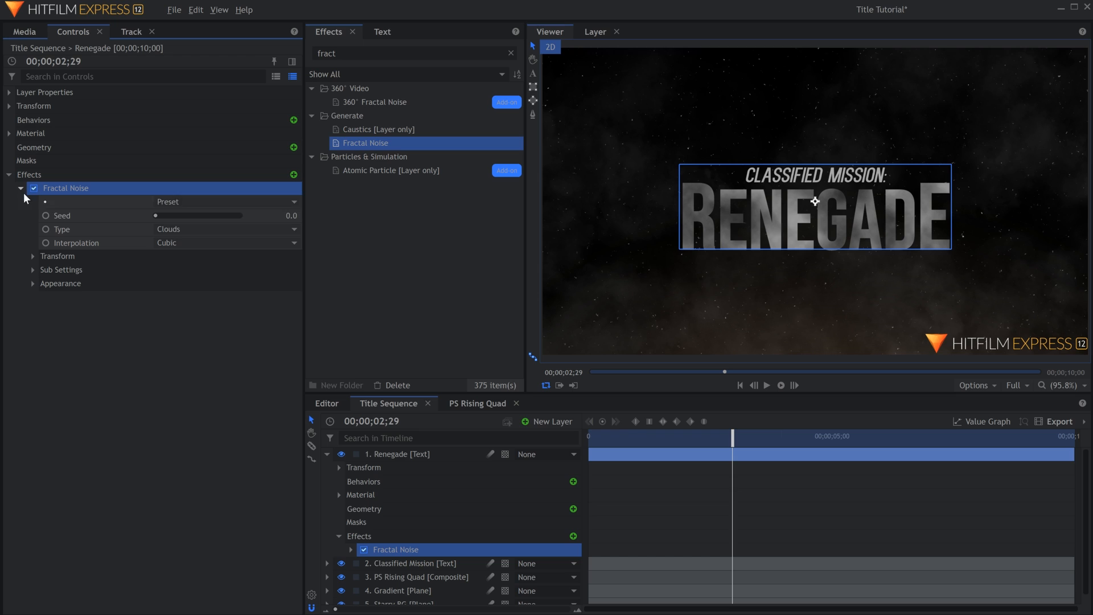
pyautogui.click(208, 231)
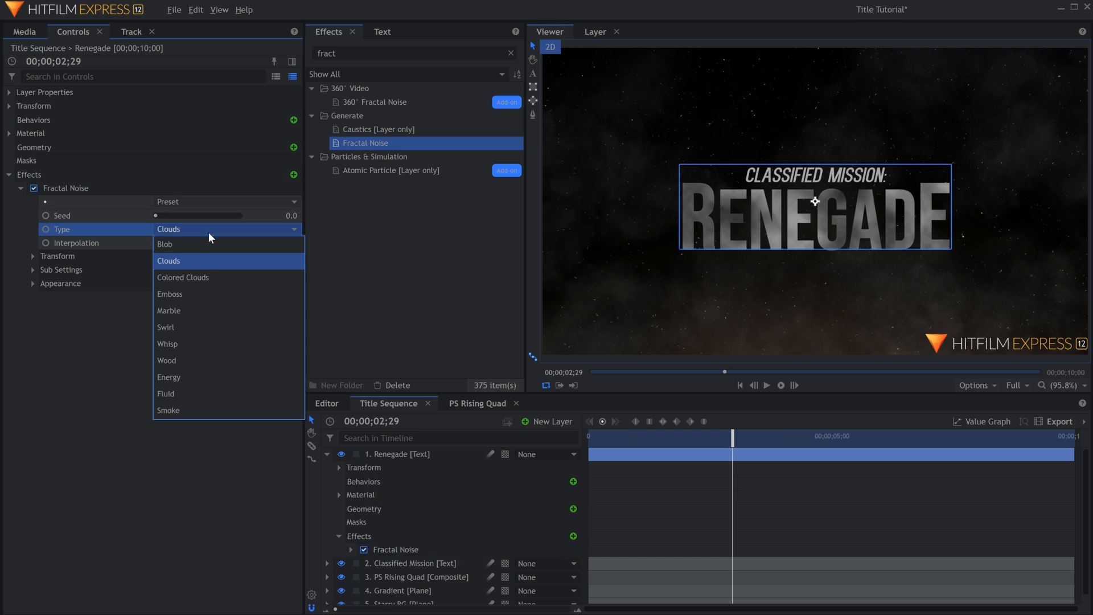
pyautogui.click(206, 377)
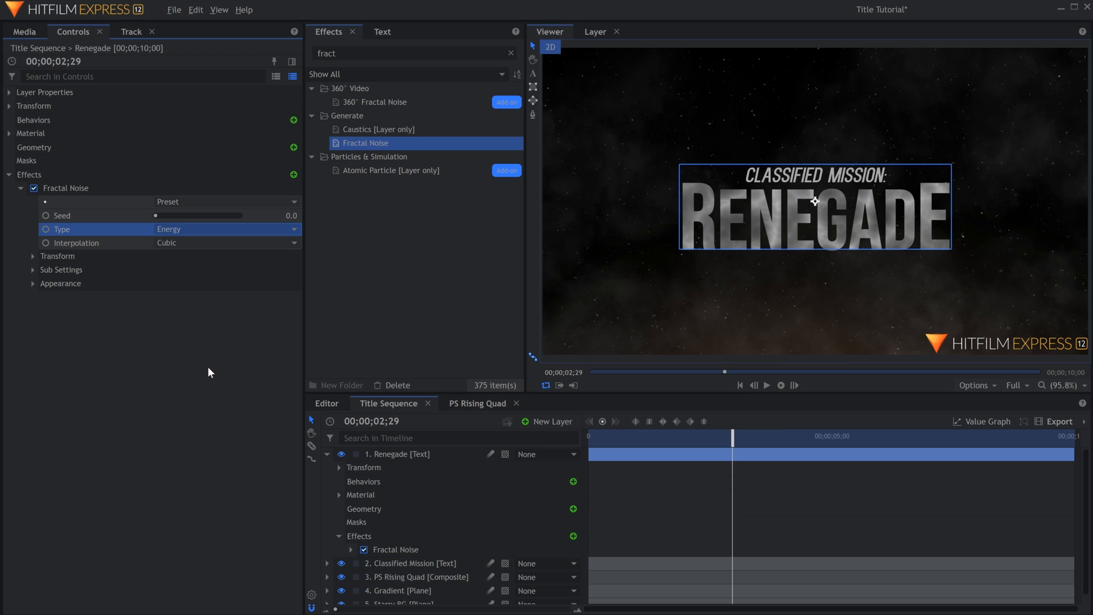
# Set the Fractal Noise scale to 55 px and its blend mode to Overlay.
pyautogui.click(33, 257)
pyautogui.moveTo(283, 311); pyautogui.dragTo(228, 311)
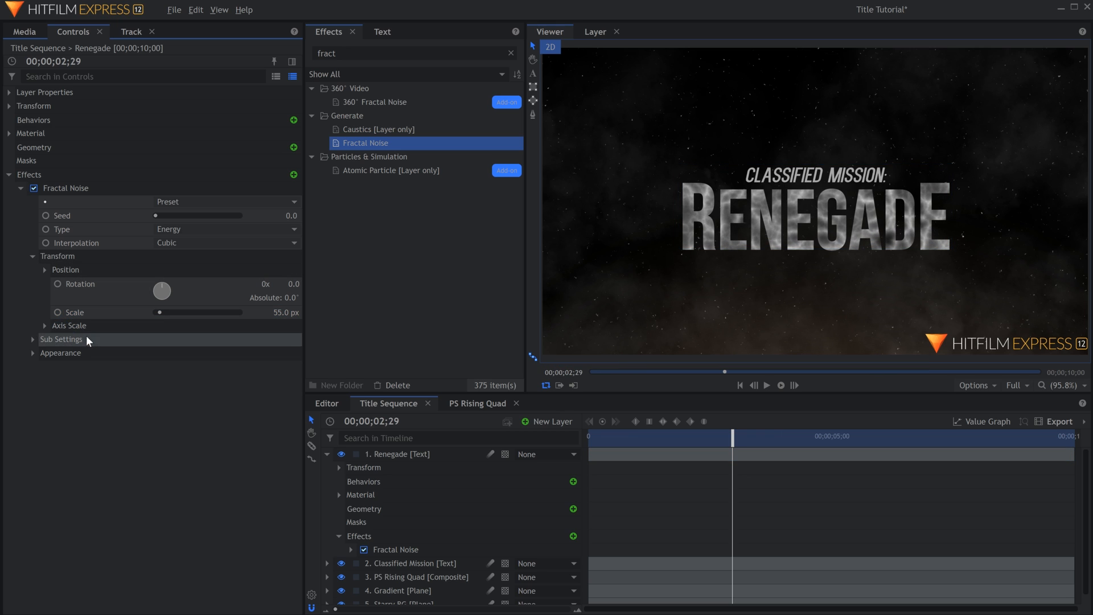
pyautogui.click(32, 353)
pyautogui.click(261, 421)
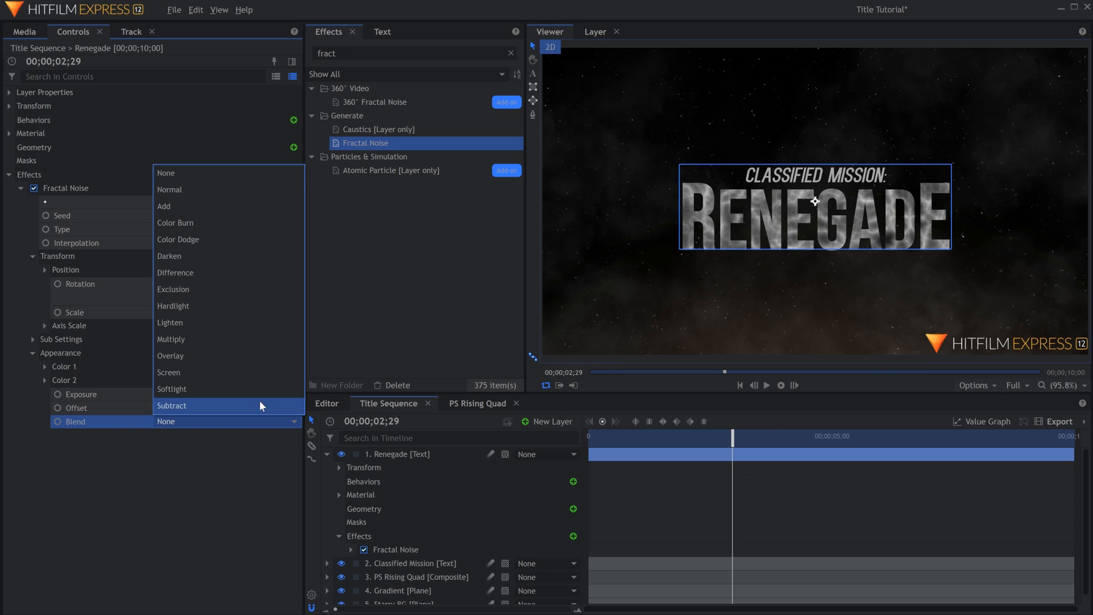
pyautogui.click(261, 358)
# Inspect the Renegade lettering up close and set the Fractal Noise offset to about -0.08.
pyautogui.scroll(5, 638, 234)
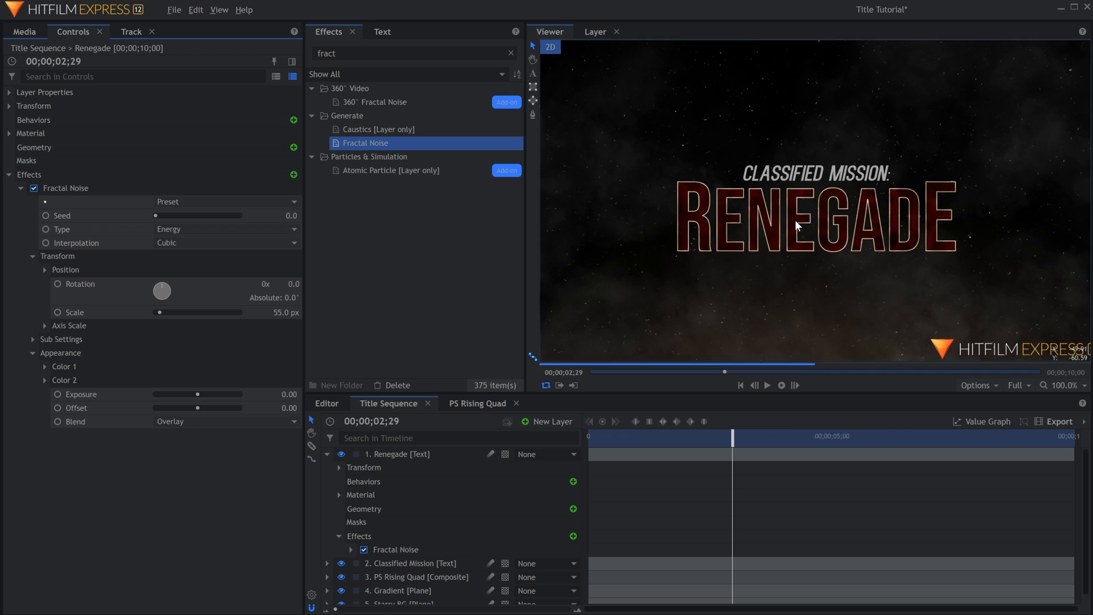
pyautogui.moveTo(636, 232); pyautogui.dragTo(545, 236)
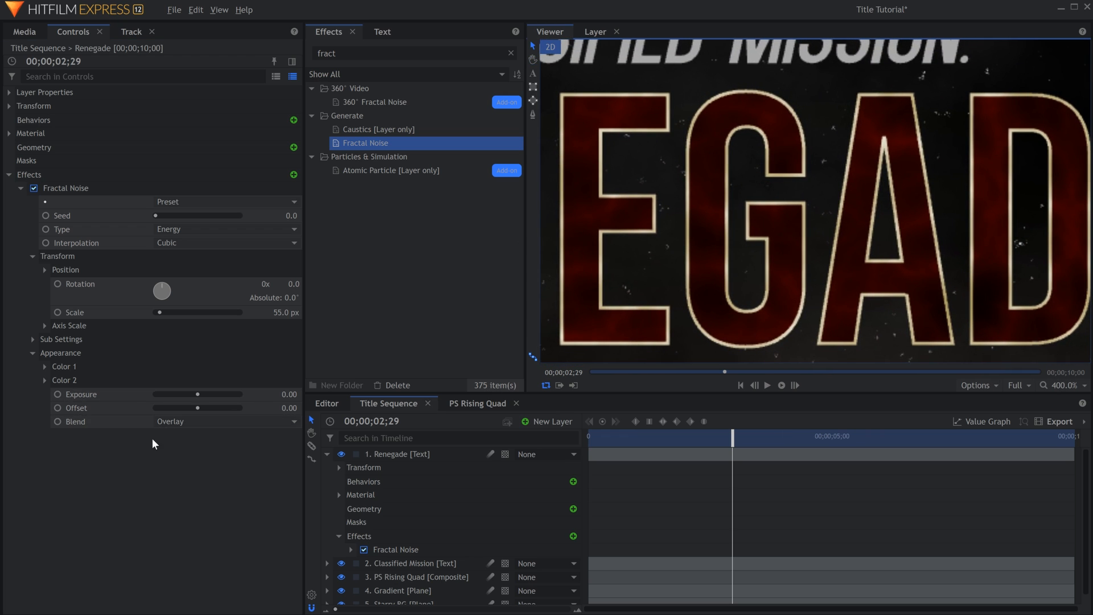
pyautogui.moveTo(198, 394); pyautogui.dragTo(195, 409)
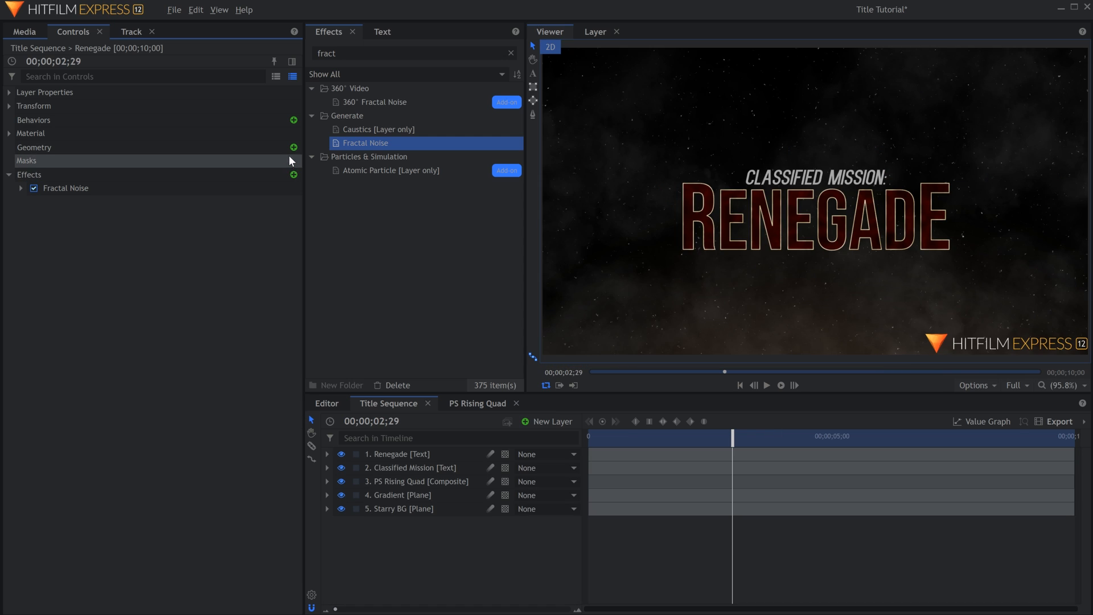
# Add Extrude geometry to the Renegade text, set its depth to 20 and reduce it further.
pyautogui.click(293, 147)
pyautogui.moveTo(338, 162)
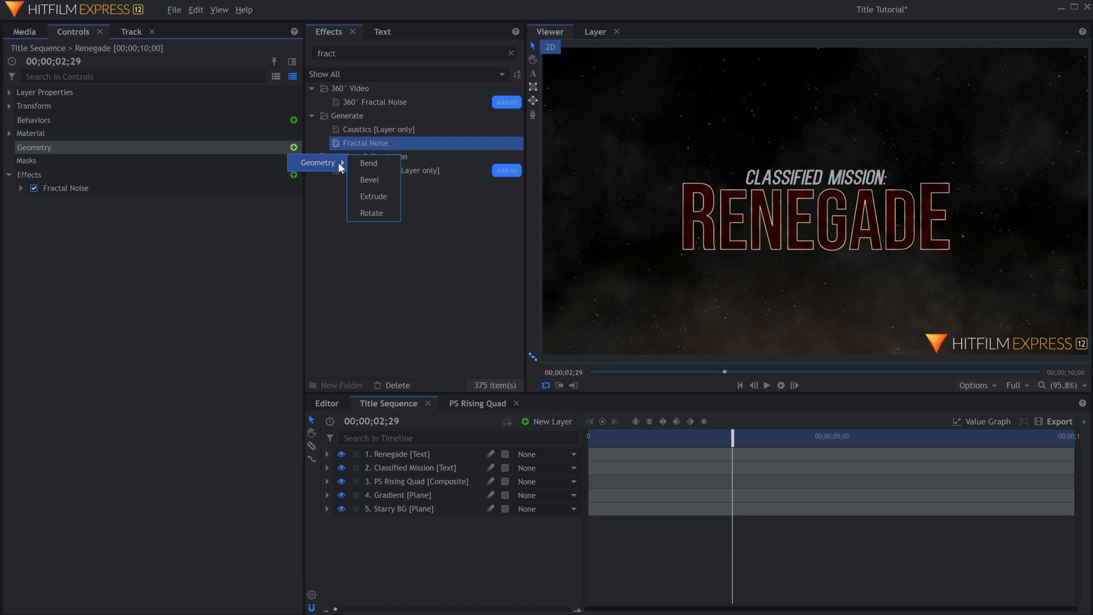
pyautogui.click(385, 193)
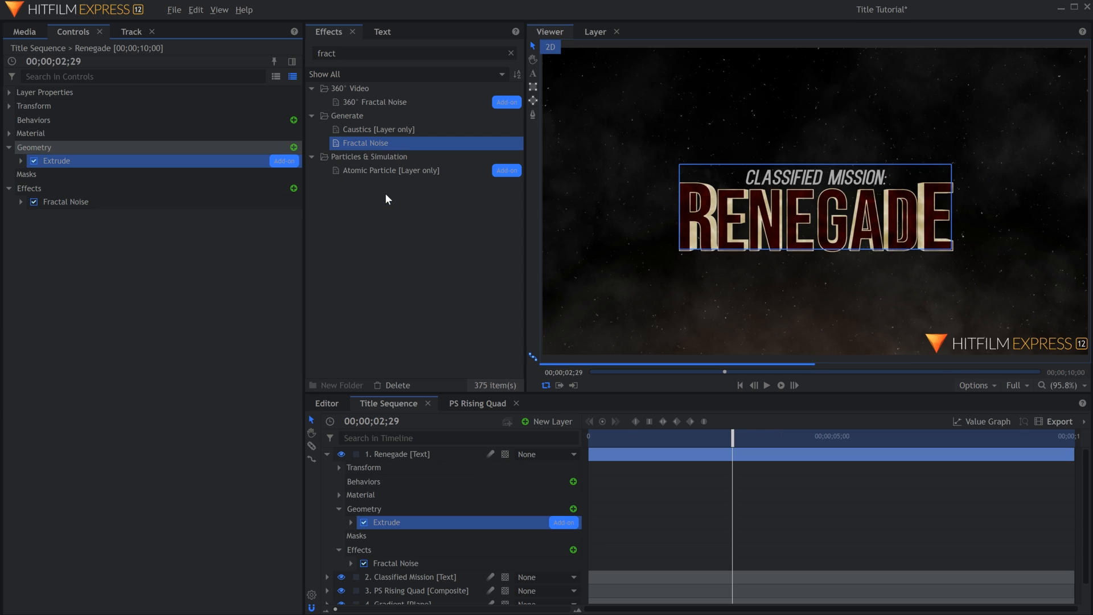
pyautogui.click(21, 161)
pyautogui.click(287, 175)
pyautogui.write('2')
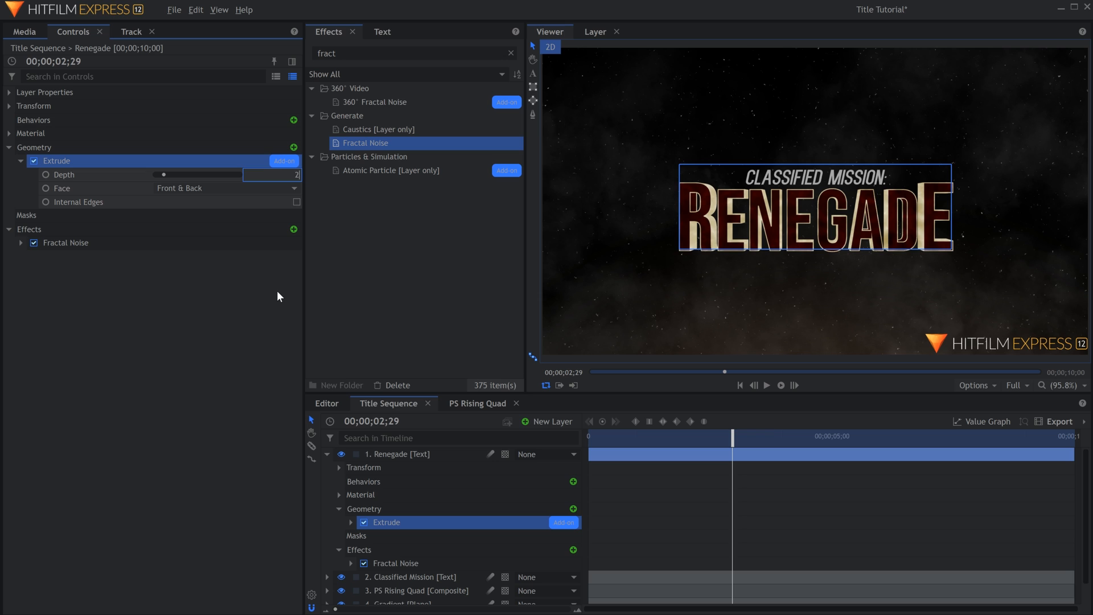
pyautogui.write('0')
pyautogui.press('Return')
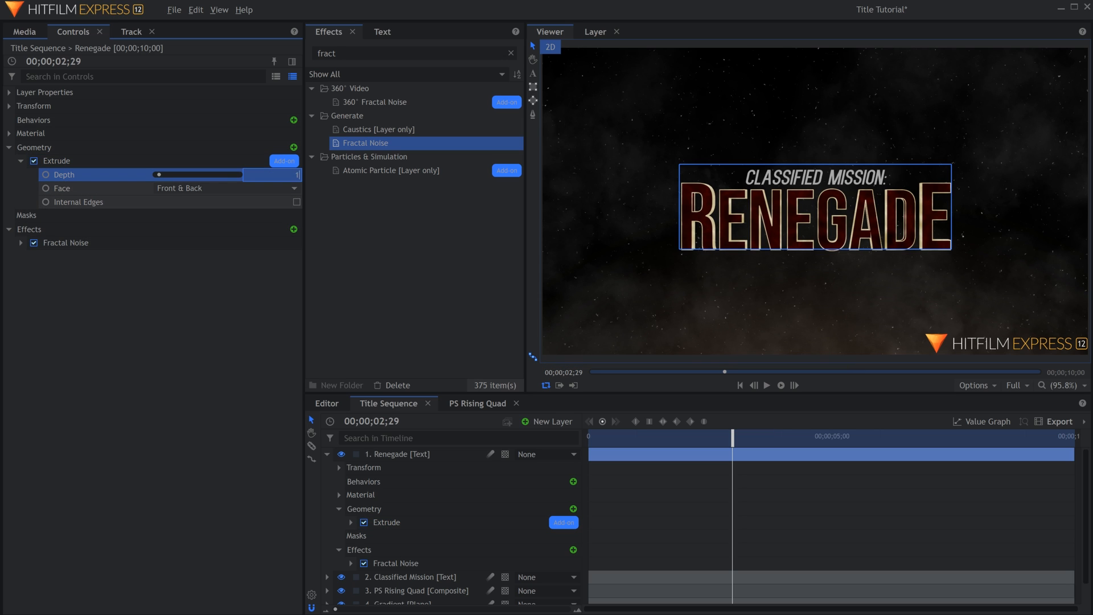
pyautogui.click(203, 324)
# Add a light layer to Title Sequence to illuminate the titles from above.
pyautogui.click(550, 421)
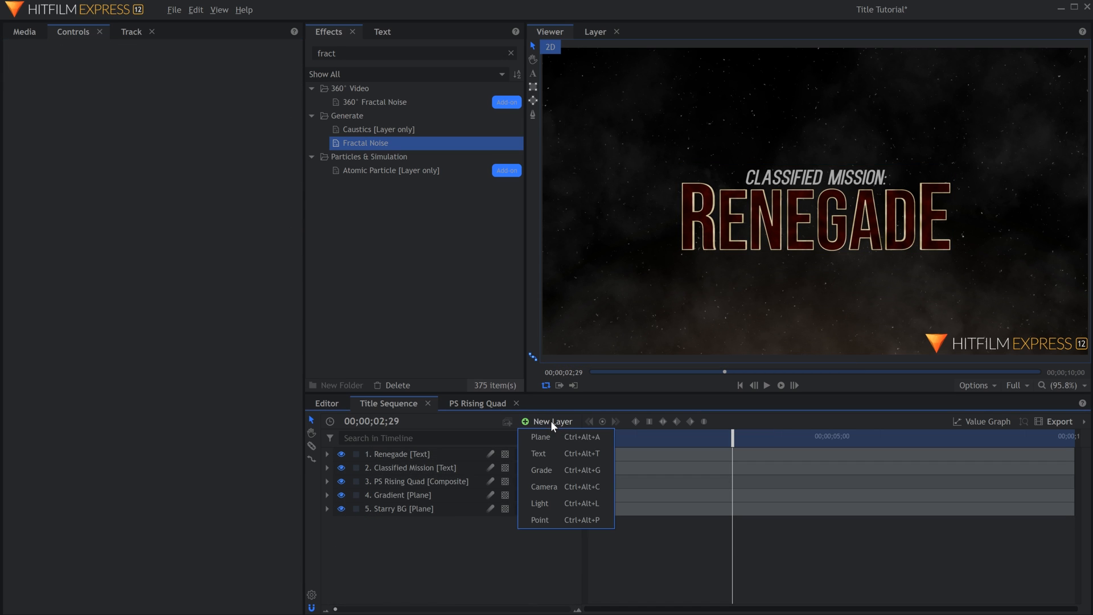
pyautogui.click(558, 501)
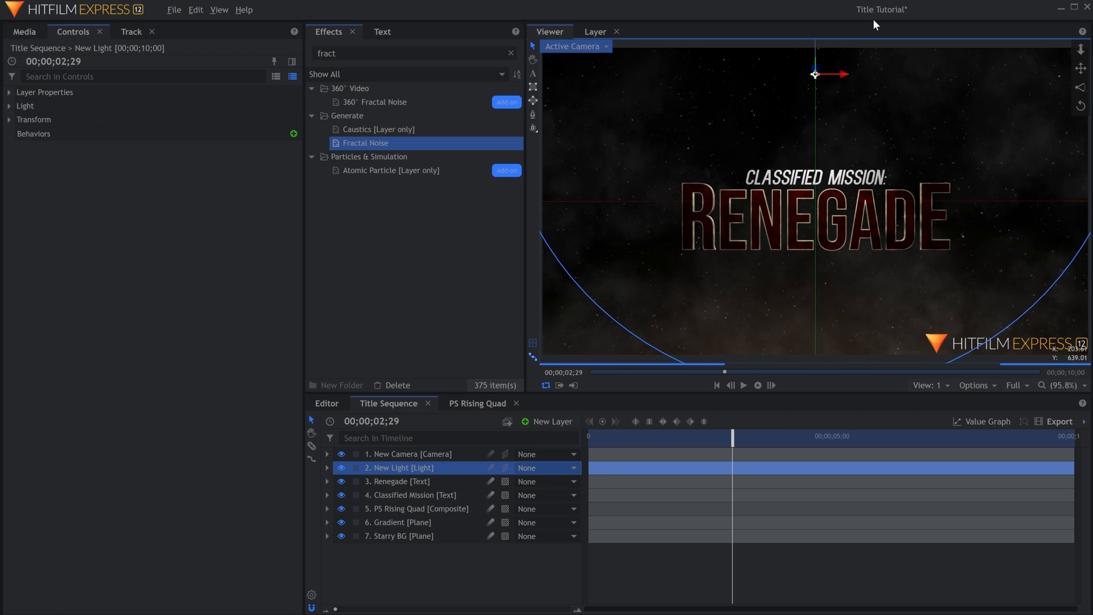
# Add the Fire_Line_0118_1.mov clip to Title Sequence directly beneath the camera layer.
pyautogui.click(24, 32)
pyautogui.moveTo(145, 181); pyautogui.dragTo(151, 191)
pyautogui.moveTo(405, 442); pyautogui.dragTo(431, 461)
# Change the Fire_Line_0118_1.mov layer's blend mode and lower the flames beneath the Renegade title.
pyautogui.rightClick(434, 467)
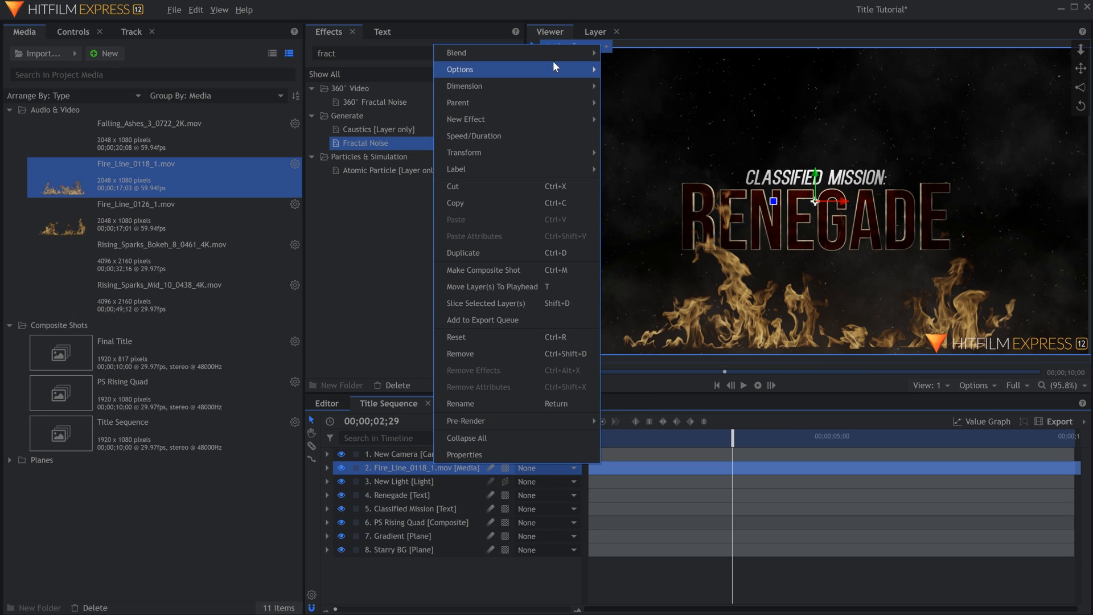
pyautogui.moveTo(556, 57)
pyautogui.click(622, 336)
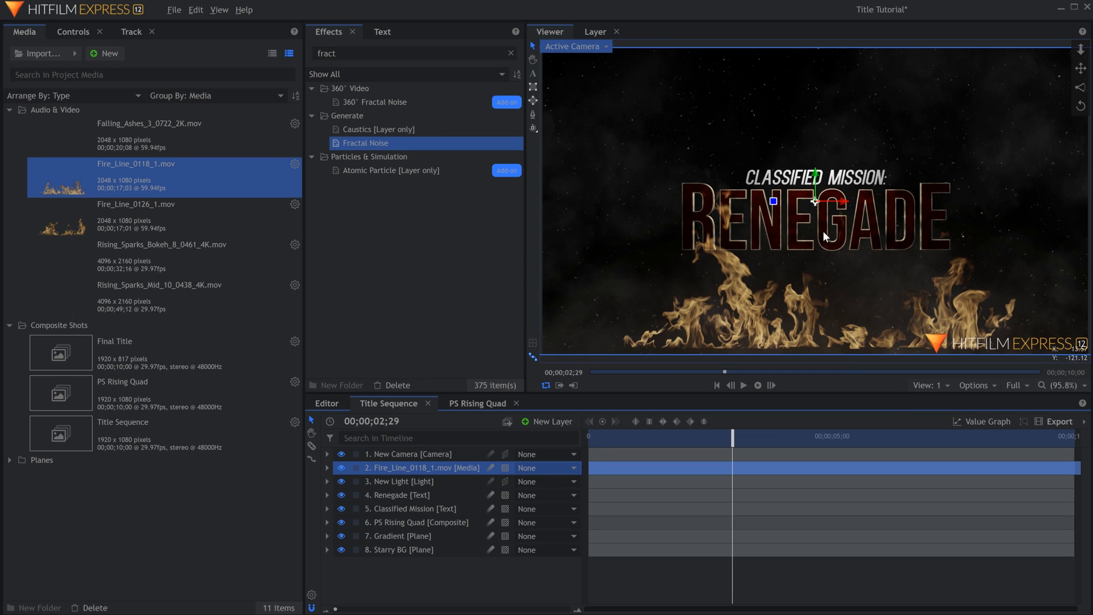
pyautogui.moveTo(816, 177); pyautogui.dragTo(814, 226)
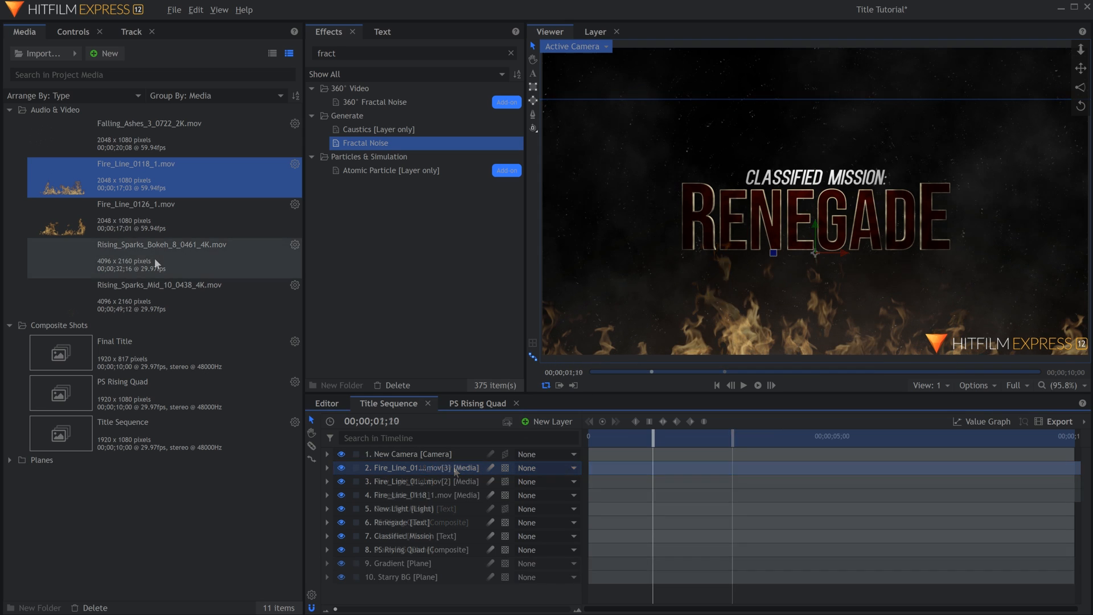
# Add the Rising_Sparks clips above the fire layers in Title Sequence and preview the composite.
pyautogui.moveTo(160, 264); pyautogui.dragTo(461, 467)
pyautogui.press('space')
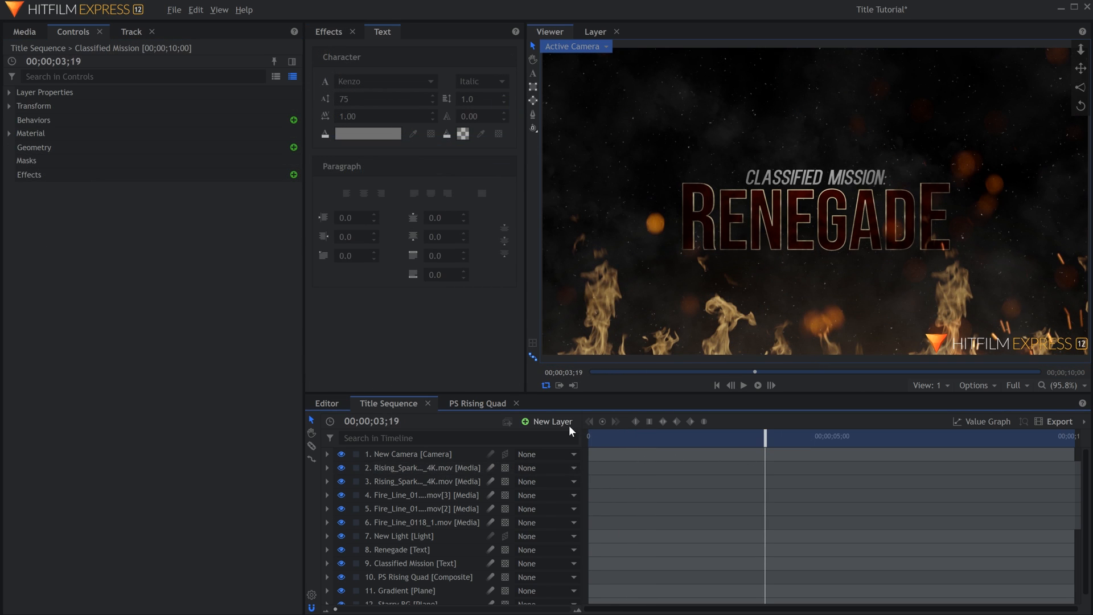
# Add a grade layer above all layers in Title Sequence and name it Final Grade.
pyautogui.click(566, 422)
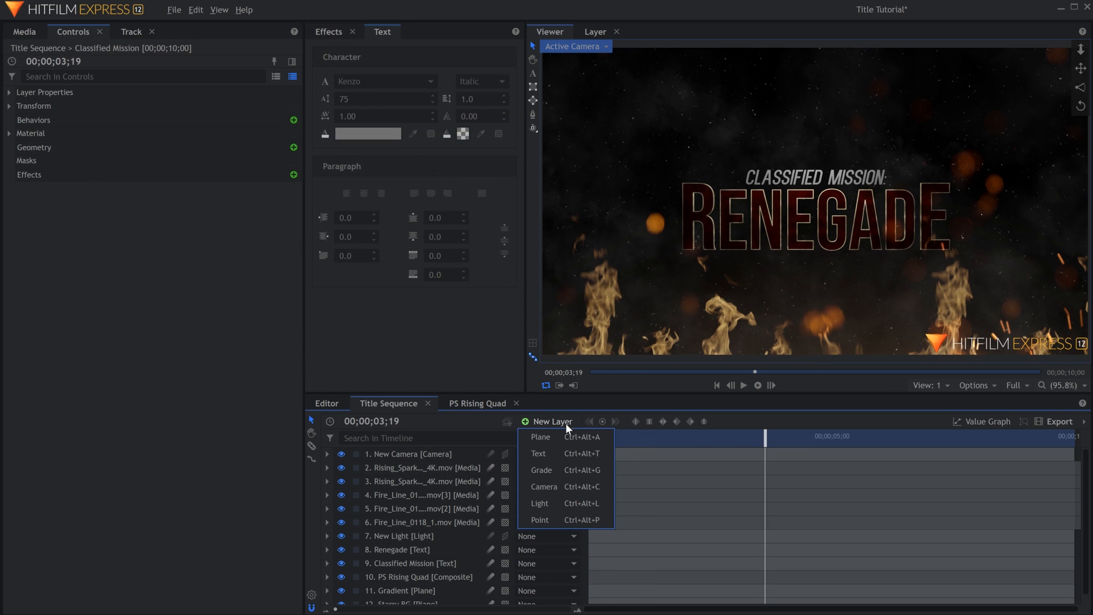
pyautogui.click(569, 470)
pyautogui.press('F2')
pyautogui.write('Final ')
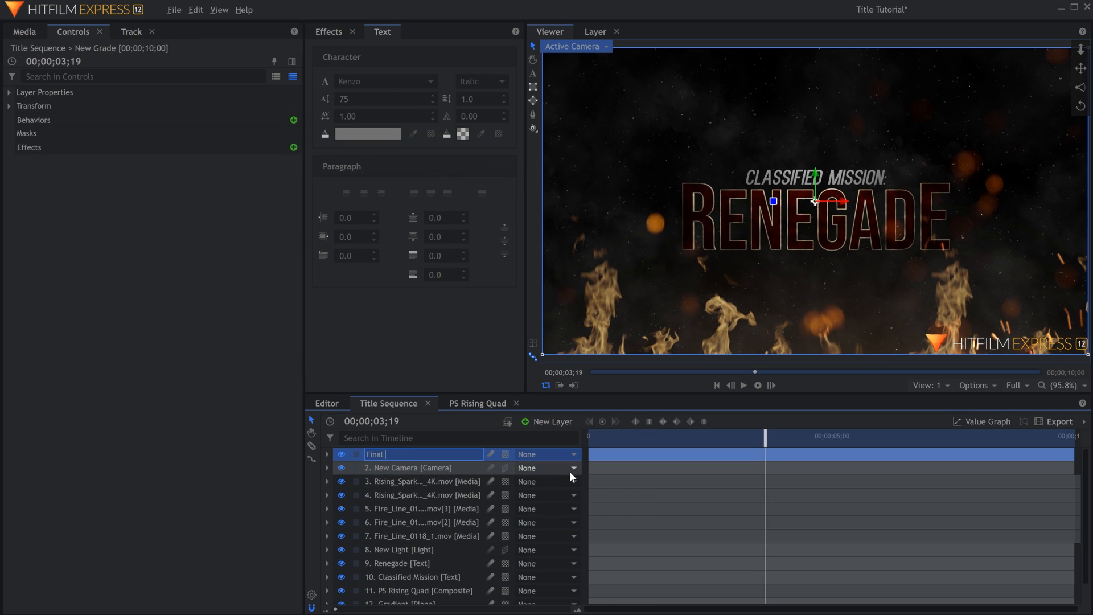
pyautogui.write('Grade [Grade')
# Apply the S-curve preset to the Curves effect on Final Grade and raise both RGB curve points to brighten the image.
pyautogui.click(243, 374)
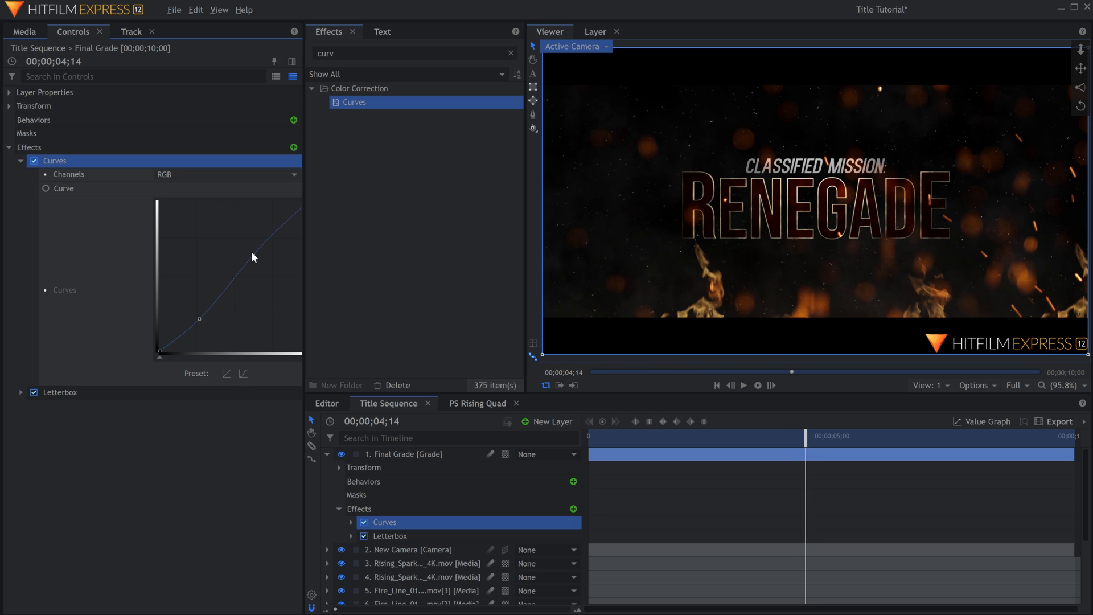
pyautogui.moveTo(254, 257); pyautogui.dragTo(242, 236)
pyautogui.moveTo(198, 318); pyautogui.dragTo(194, 308)
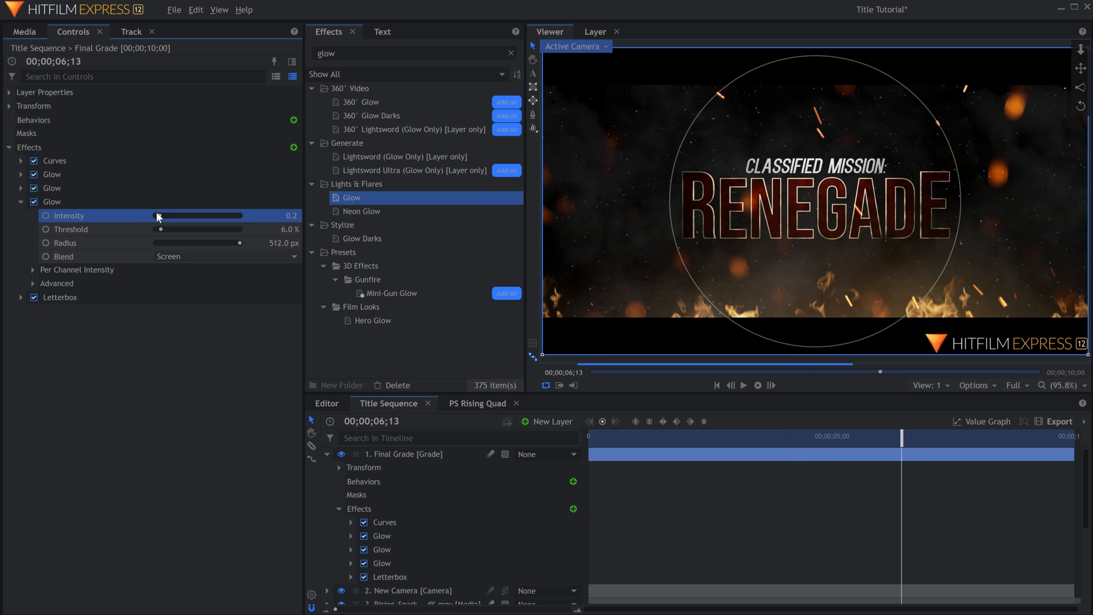
# Set up three Glow effects and a second Curves effect on Final Grade, adjusting the Green channel.
pyautogui.moveTo(158, 217); pyautogui.dragTo(160, 215)
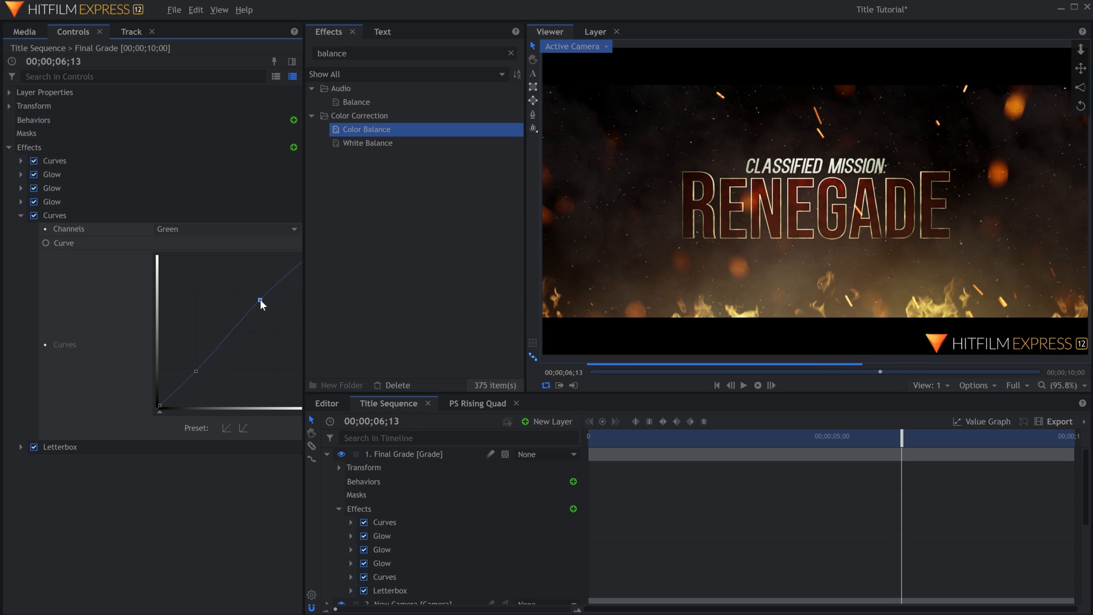
pyautogui.click(20, 215)
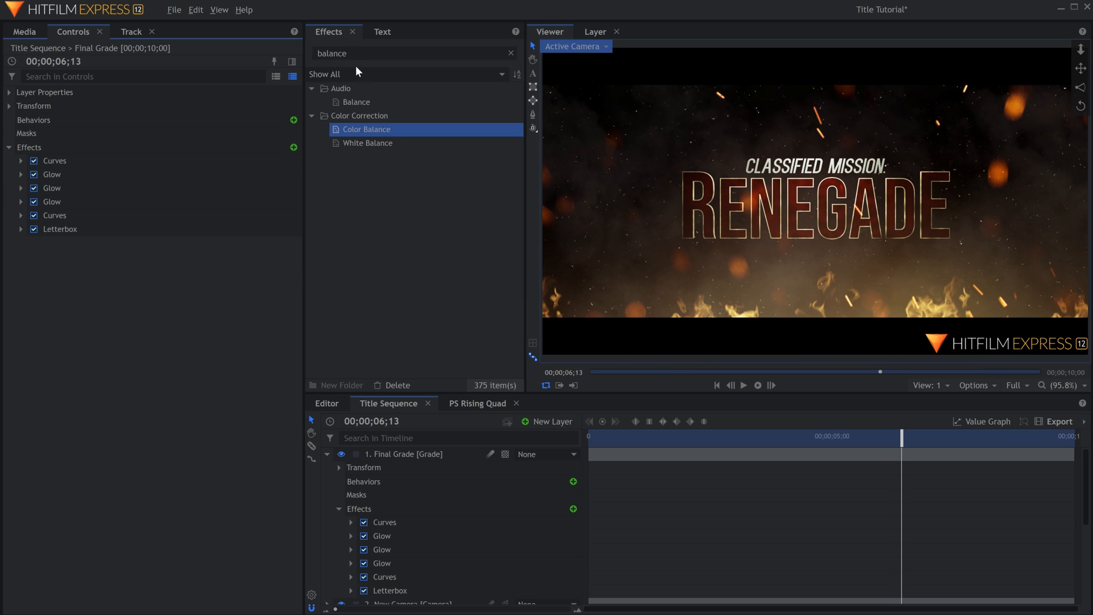
# Insert the Heat Distortion effect between the second Curves and Letterbox on Final Grade and show its settings.
pyautogui.write('heat')
pyautogui.press('Down')
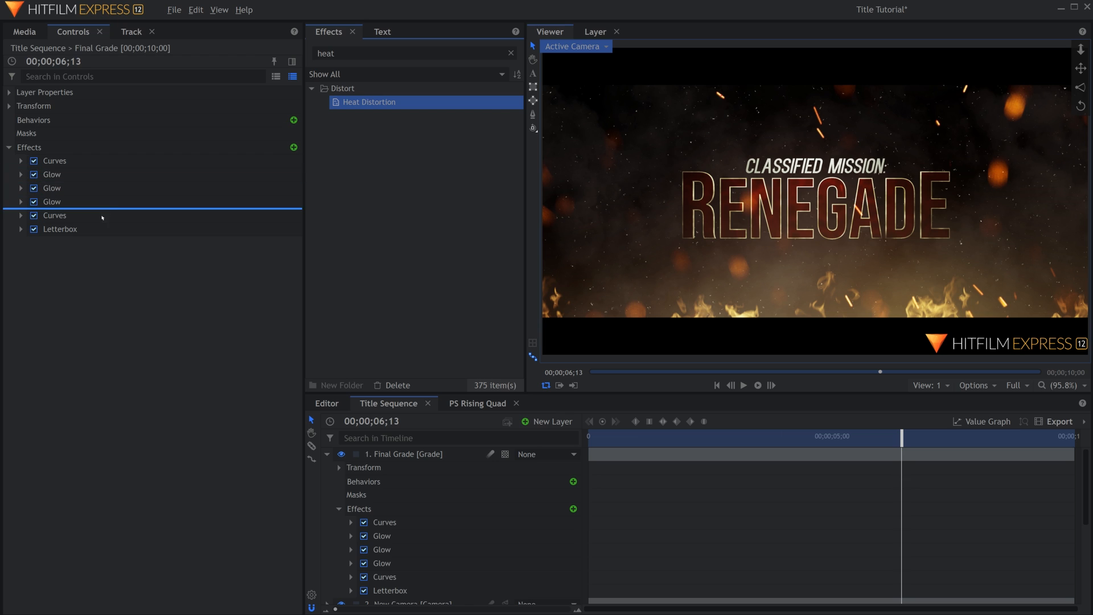
pyautogui.moveTo(102, 217); pyautogui.dragTo(103, 224)
pyautogui.click(22, 229)
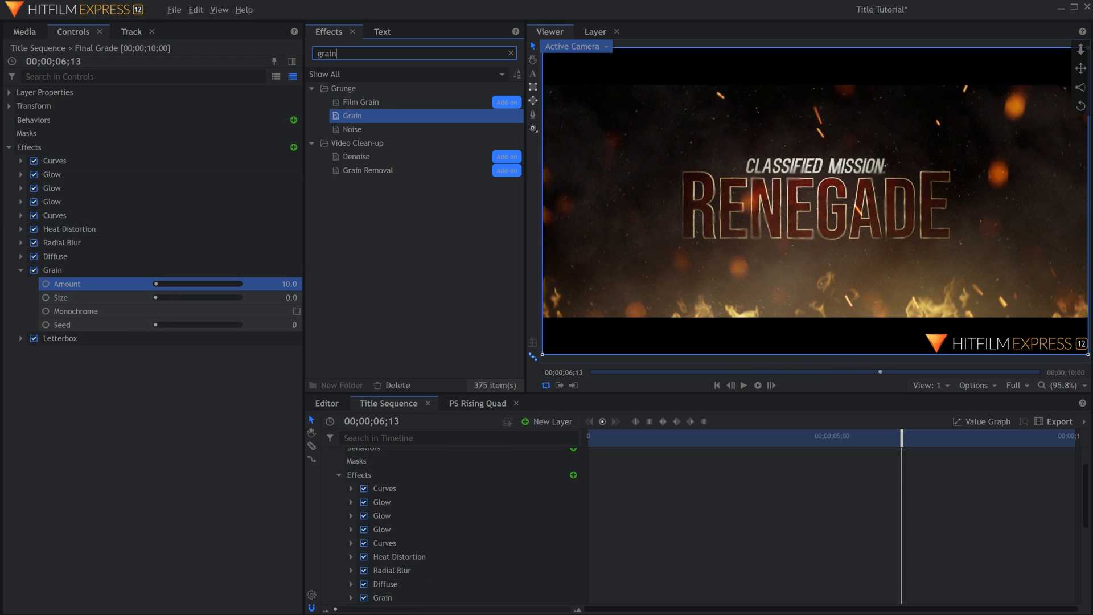
# Insert the Vignette effect between Grain and Letterbox on the Final Grade layer.
pyautogui.write('vigne')
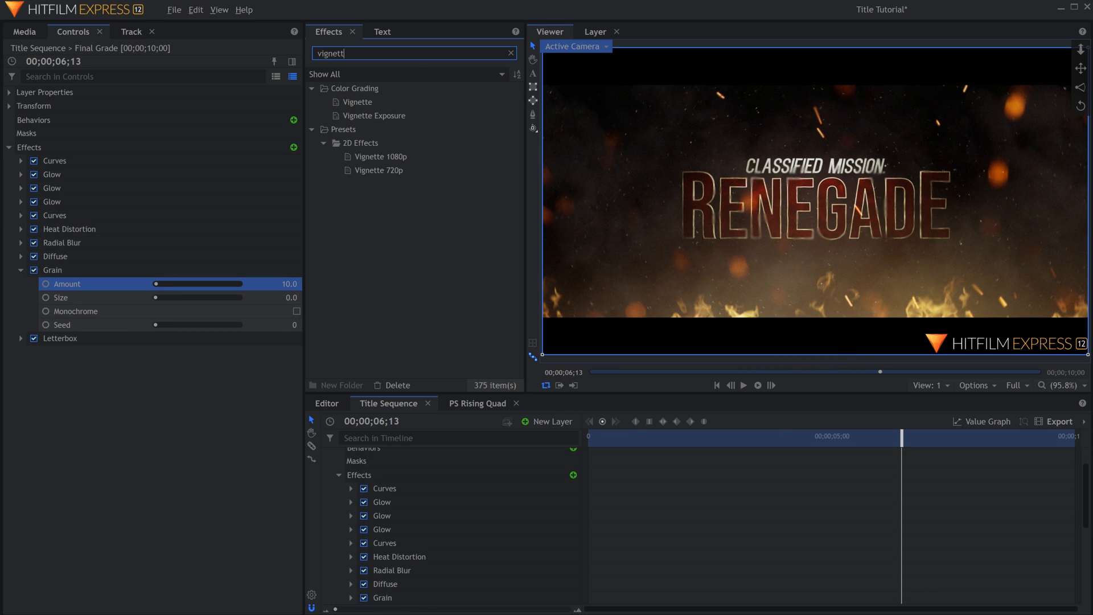
pyautogui.write('tt')
pyautogui.click(390, 105)
pyautogui.moveTo(79, 297); pyautogui.dragTo(80, 332)
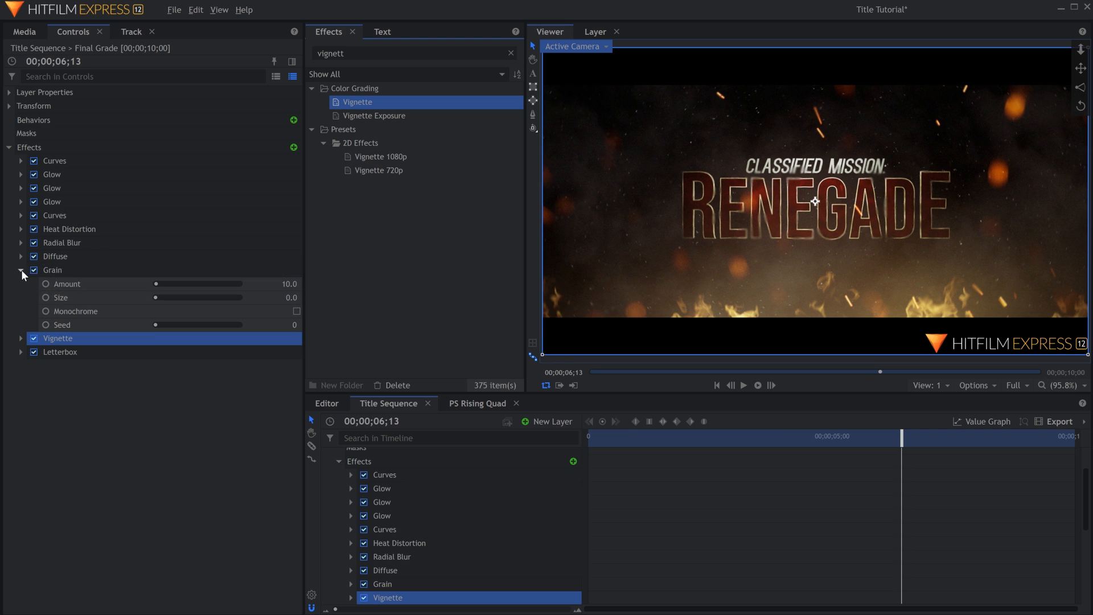
pyautogui.click(21, 269)
# Insert the Bleach Bypass effect after Vignette on Final Grade and set its amount to 25%.
pyautogui.click(344, 53)
pyautogui.doubleClick(345, 53)
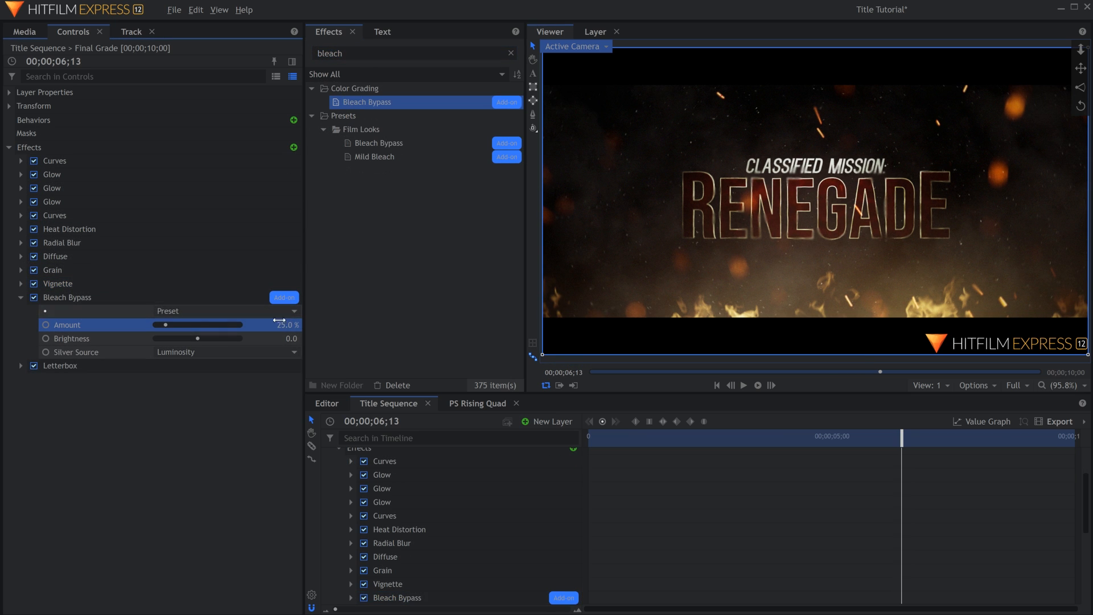
pyautogui.click(21, 297)
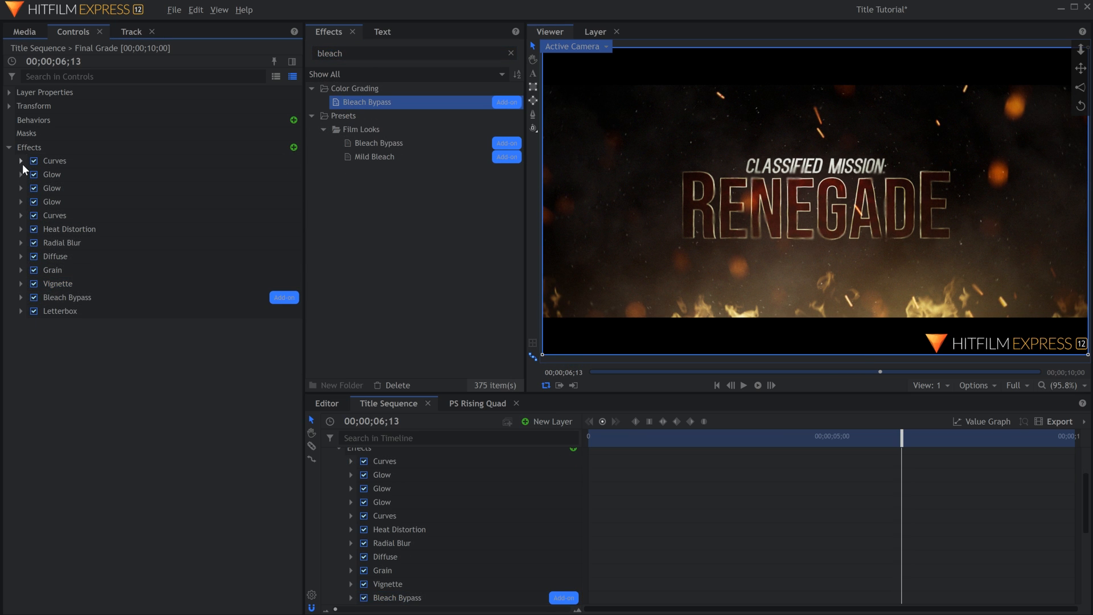